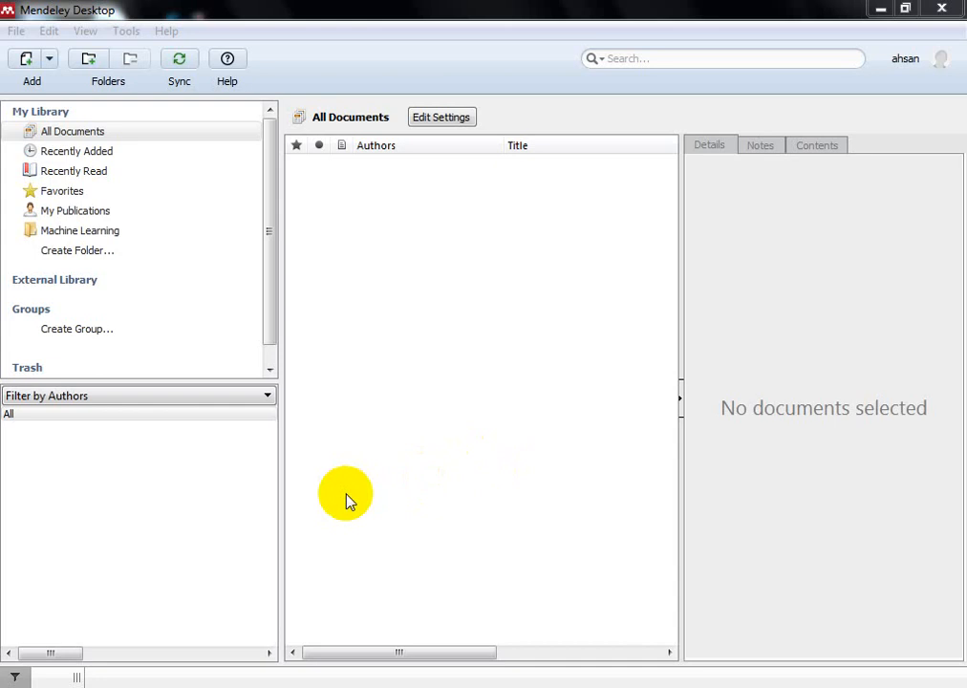
Step: Add the files 10.3233@JIFS-169526, 2017_Asmita_Different_Data, chapelle1999 and sensors-18-00018 from Local Disk (E:) to the library
click(24, 59)
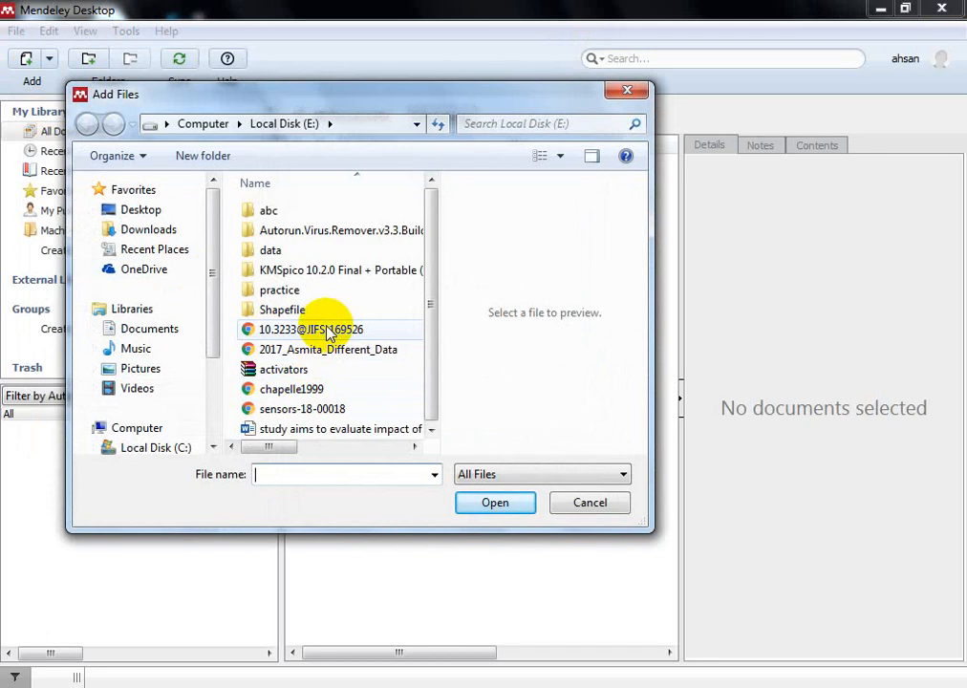
click(328, 332)
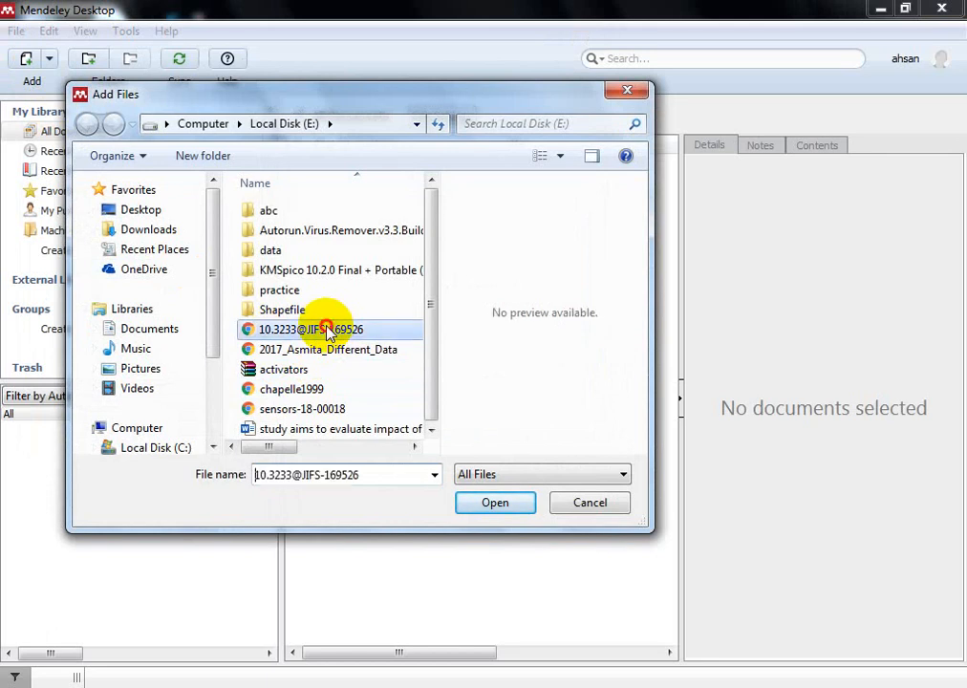
click(331, 353)
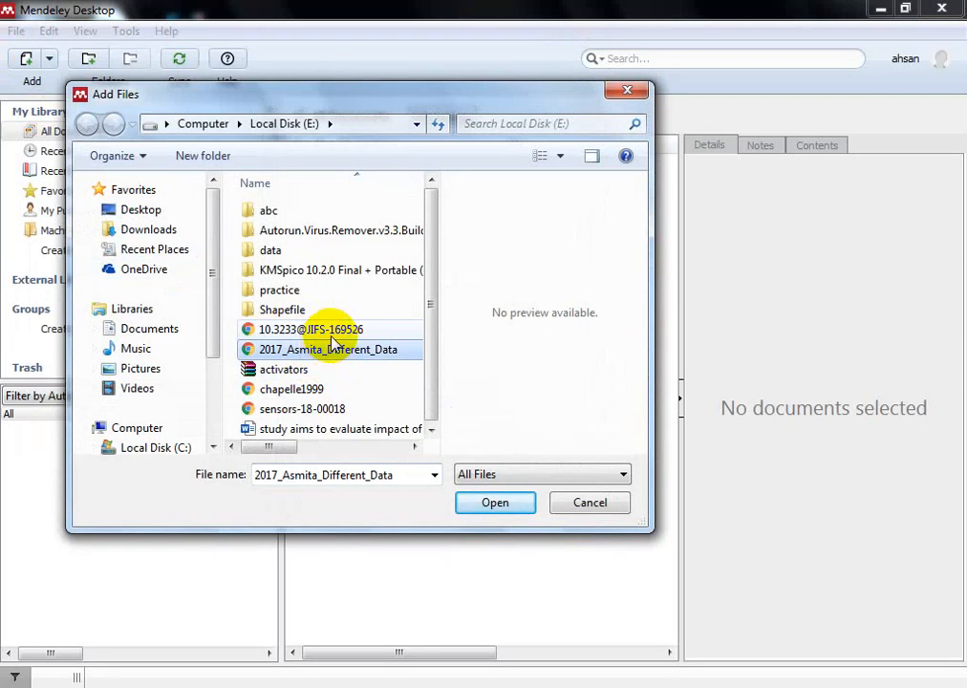
click(331, 329)
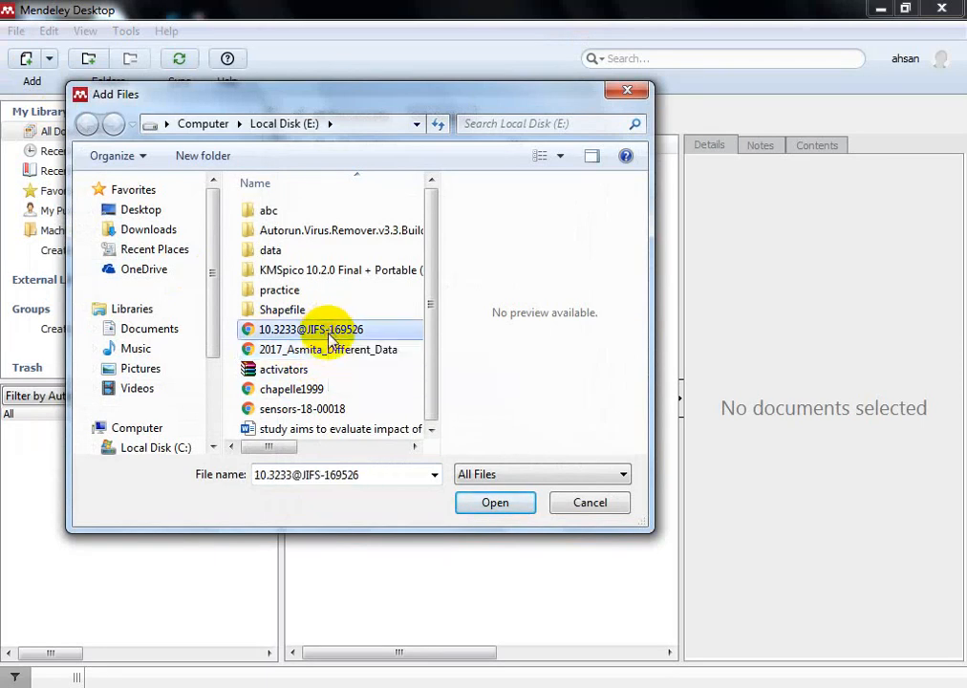
ctrl+click(315, 349)
ctrl+click(301, 389)
ctrl+click(304, 409)
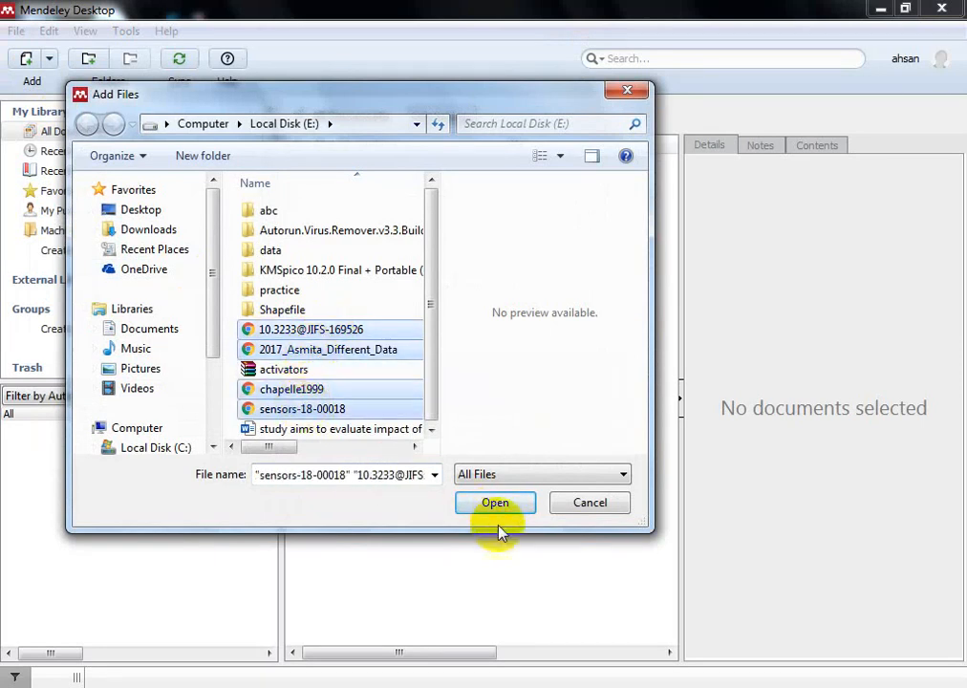
click(499, 507)
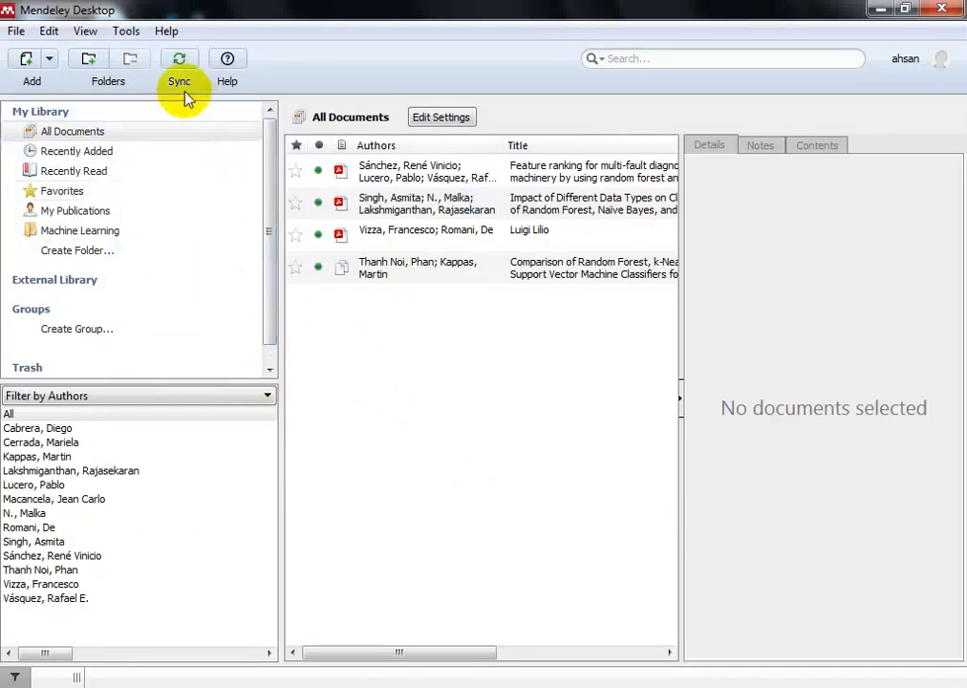
Step: Synchronize the library with the newly added documents
click(179, 59)
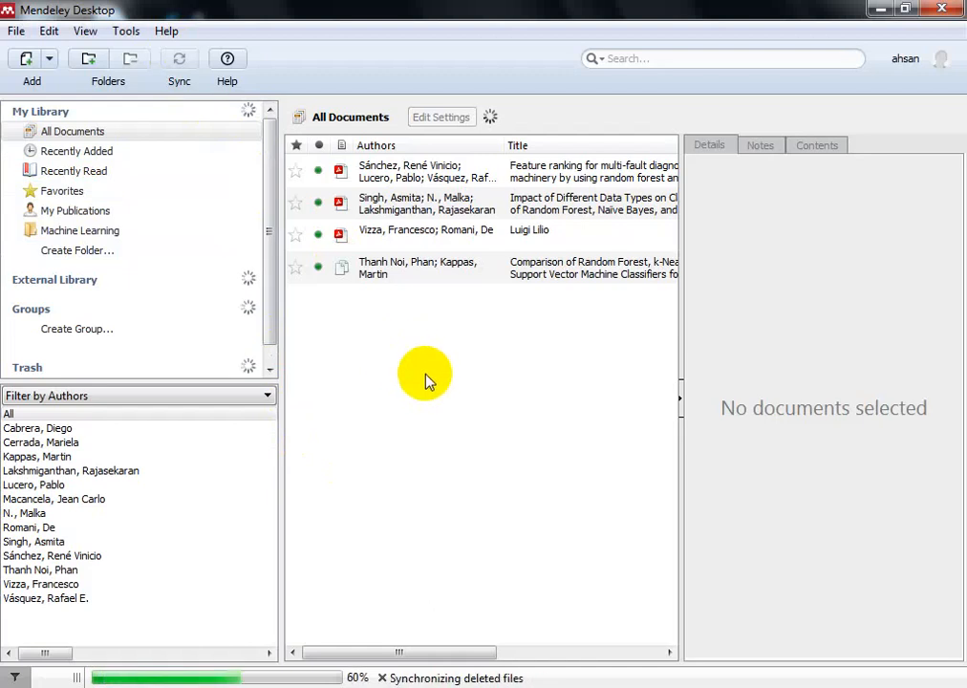
key(alt+Tab)
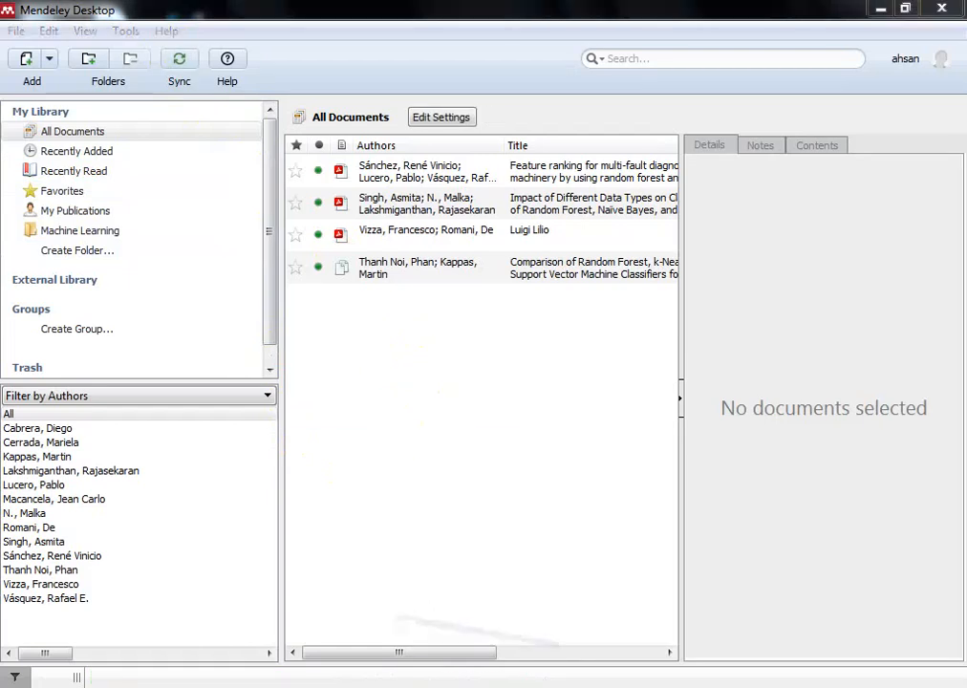
key(alt+Tab)
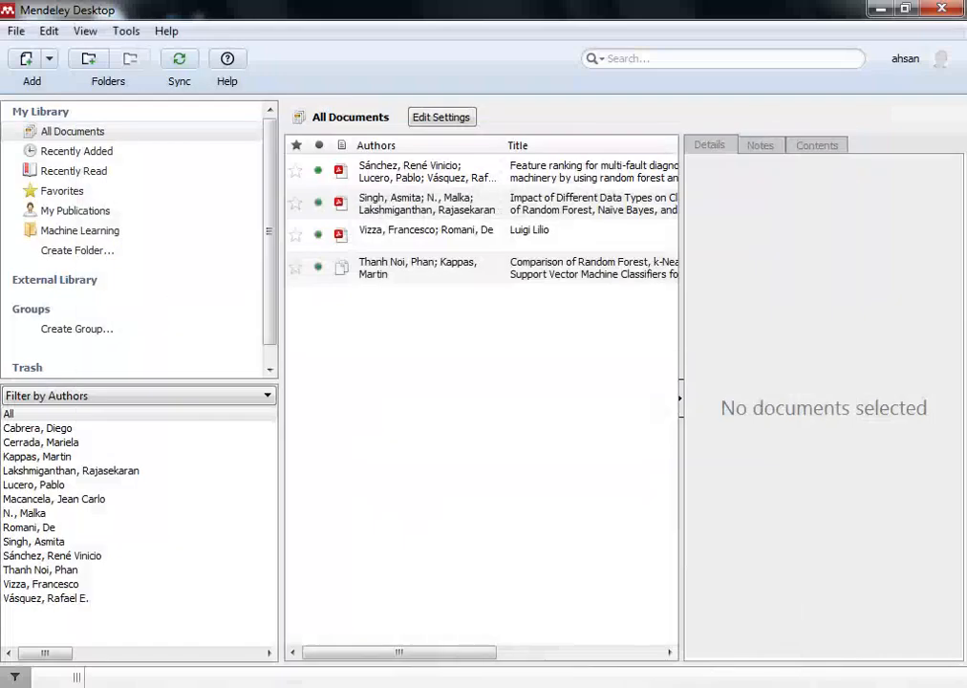
Step: Review the bibliographic details of each of the four added documents in the library list
click(399, 176)
click(439, 206)
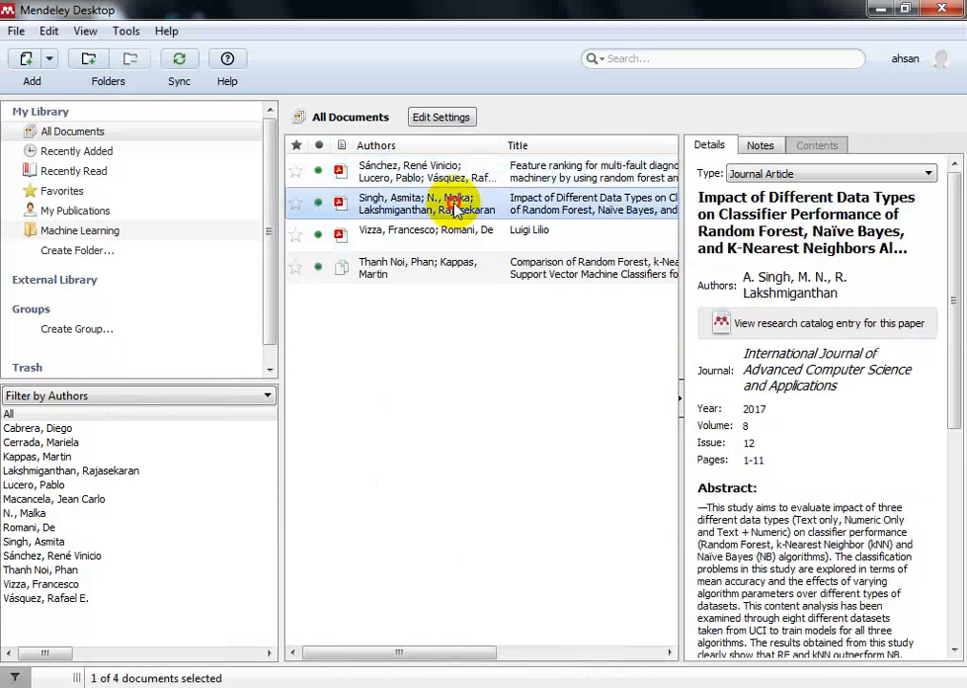
click(425, 234)
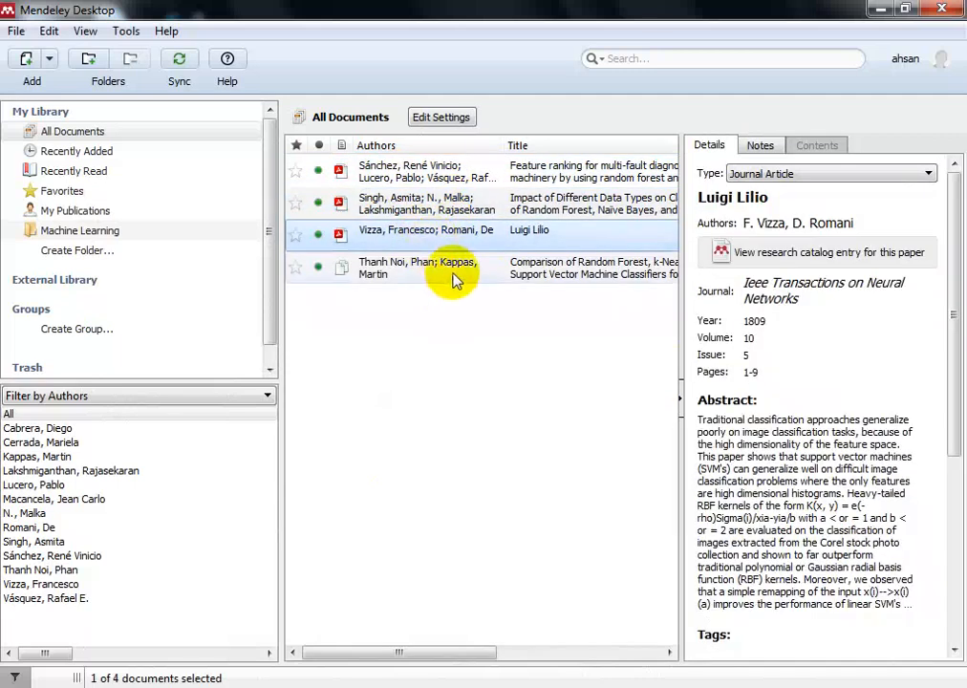
click(457, 273)
click(421, 170)
click(399, 206)
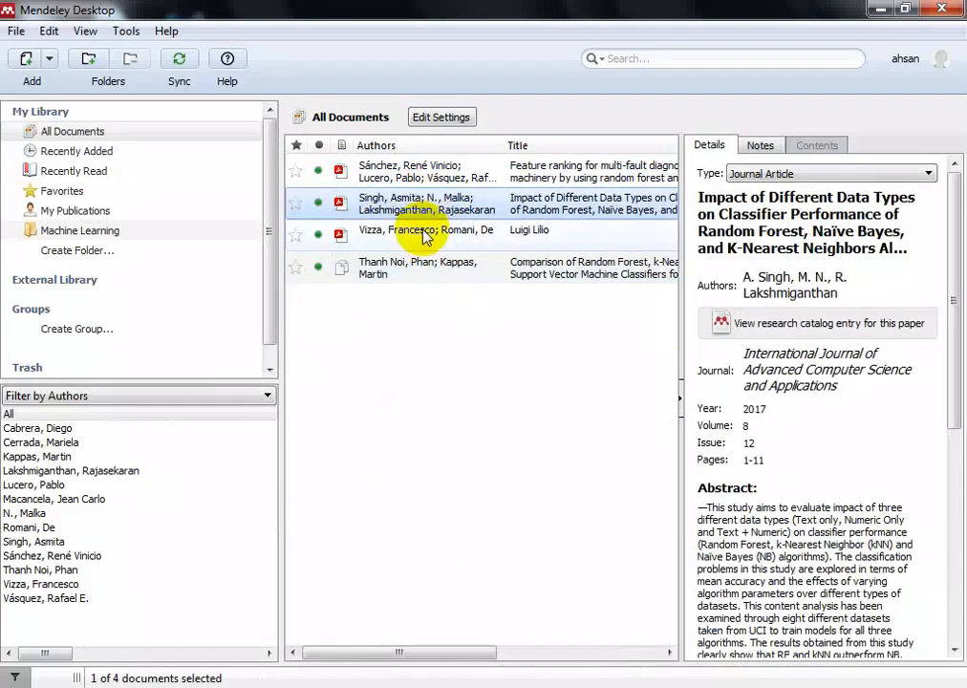
click(363, 232)
click(416, 273)
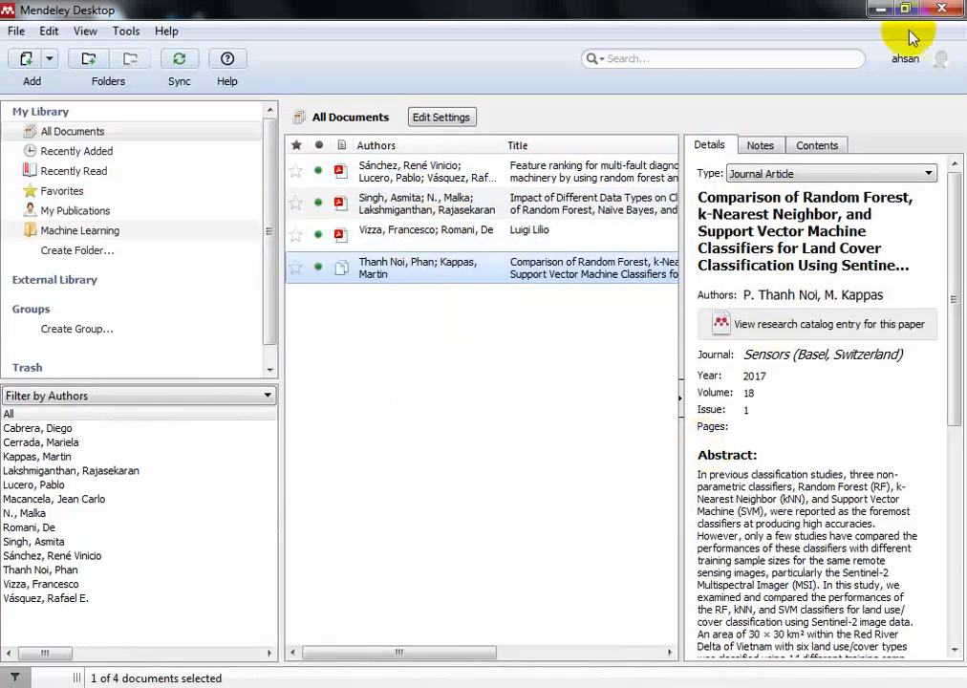
Step: Switch to the Word document and cite the "Impact of Different Data Types on Classifier Performance" paper at the end of the first paragraph
click(878, 8)
click(389, 686)
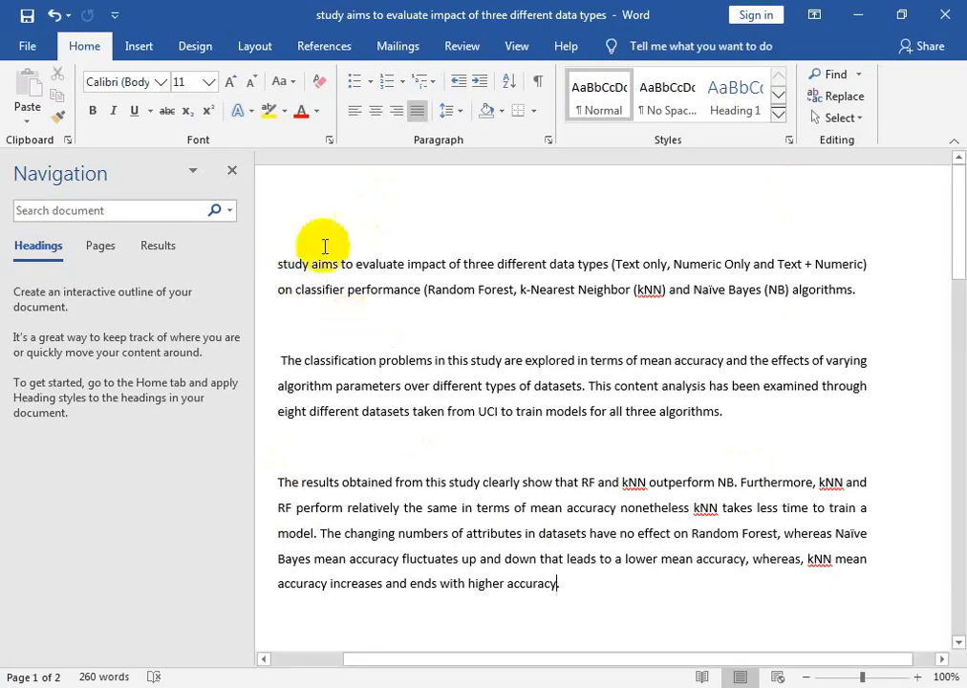
click(311, 50)
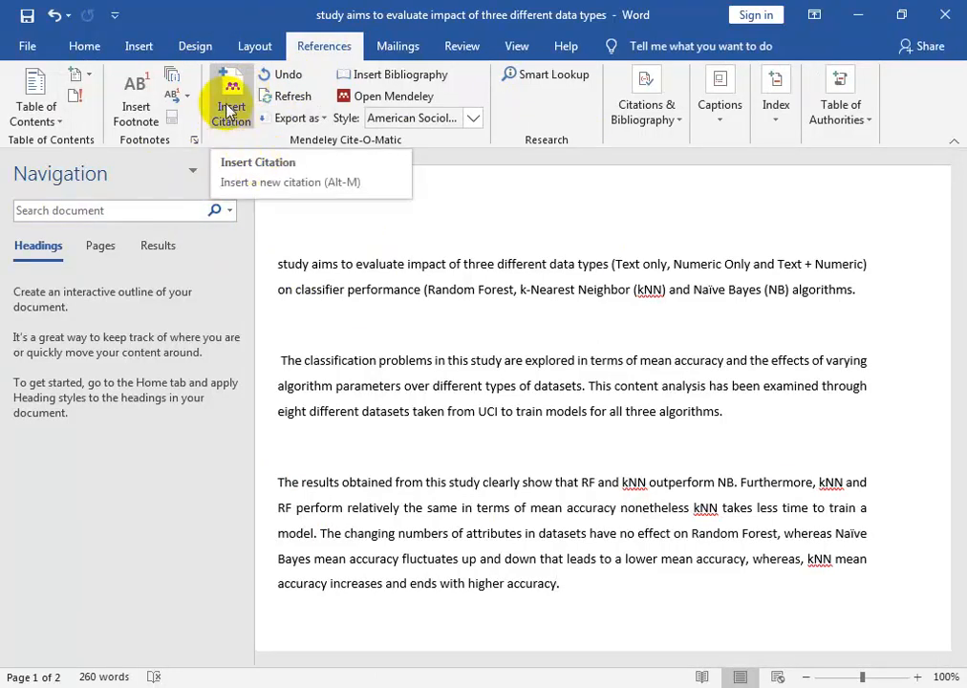
click(852, 296)
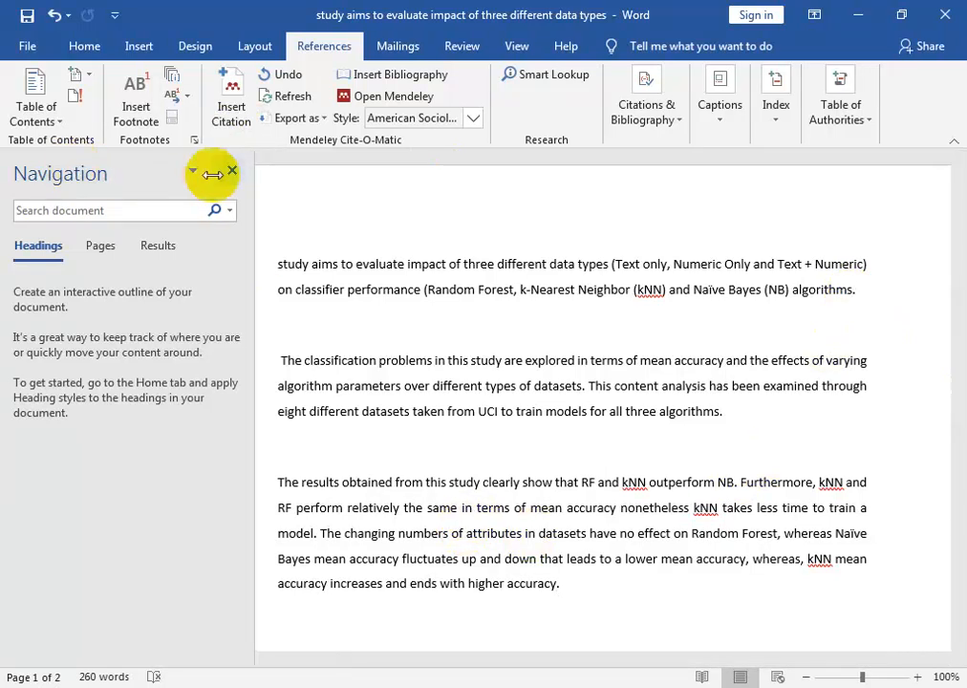
click(227, 111)
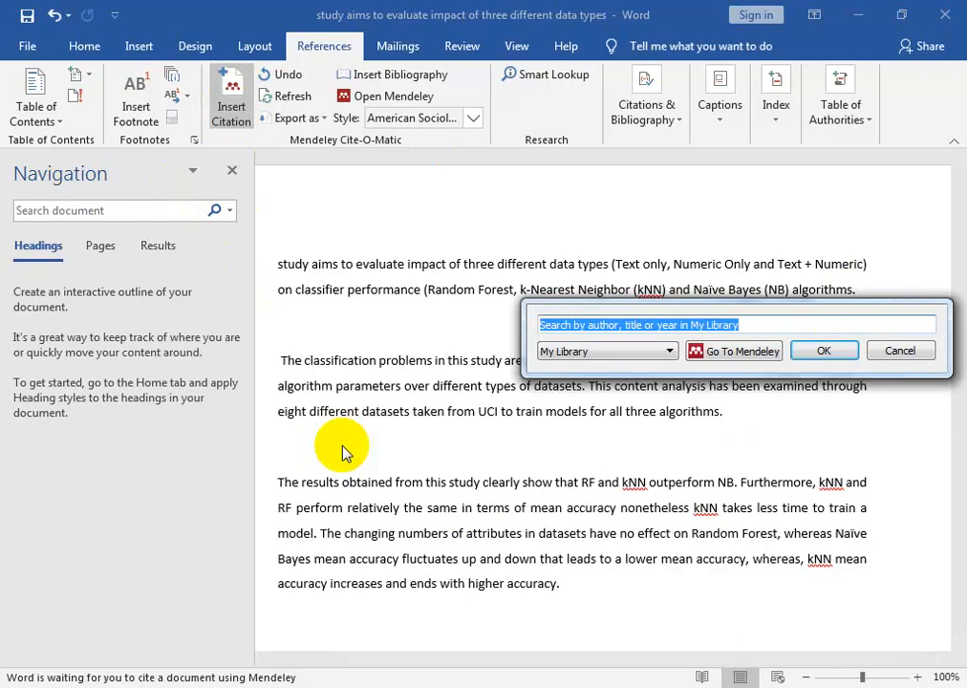
text(im)
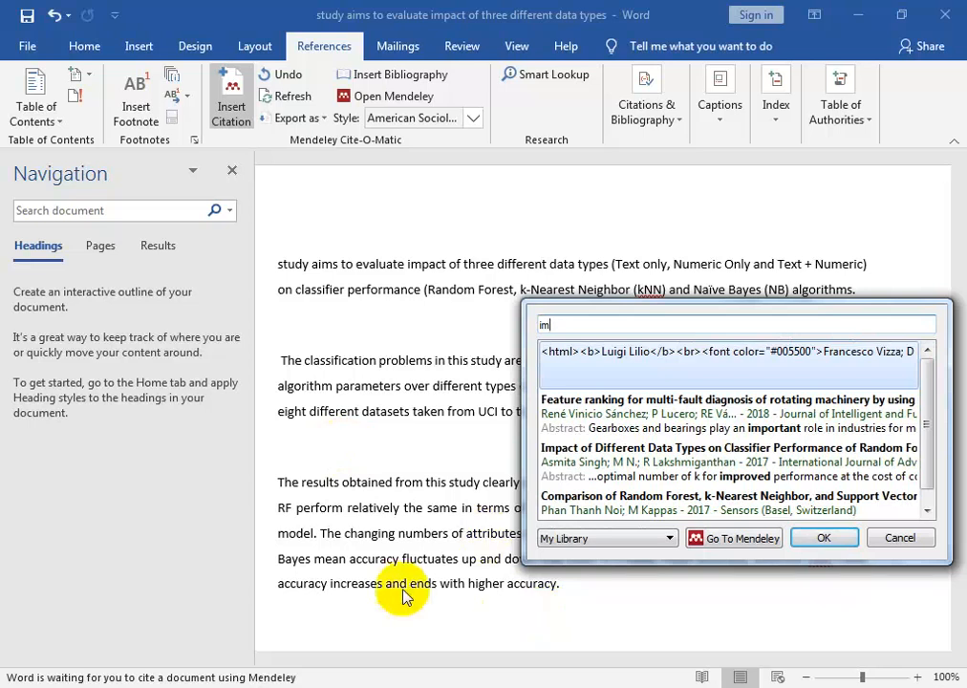
click(602, 463)
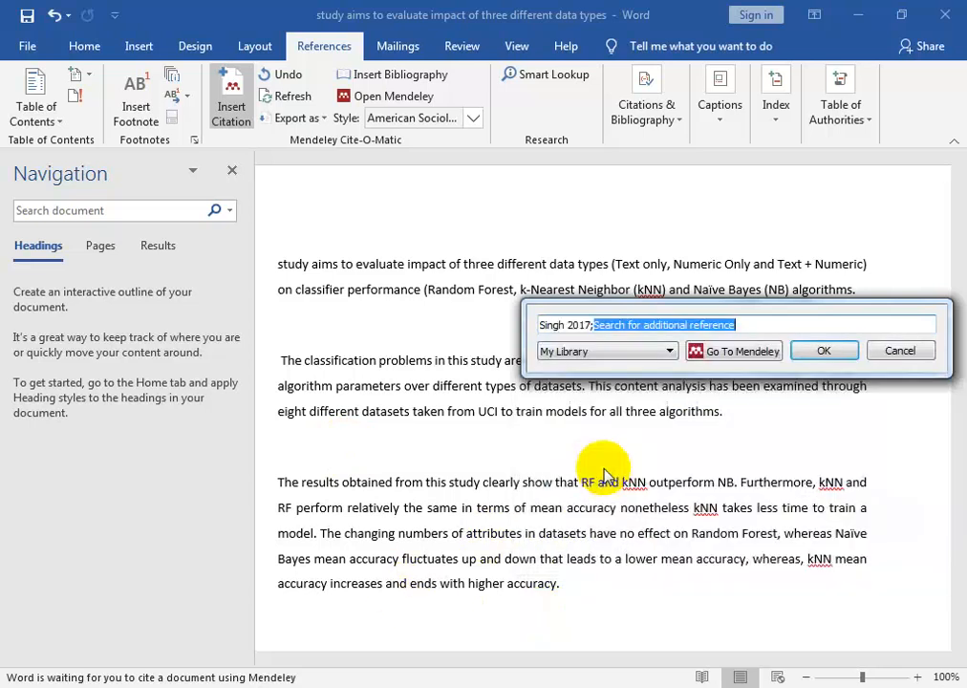
click(824, 350)
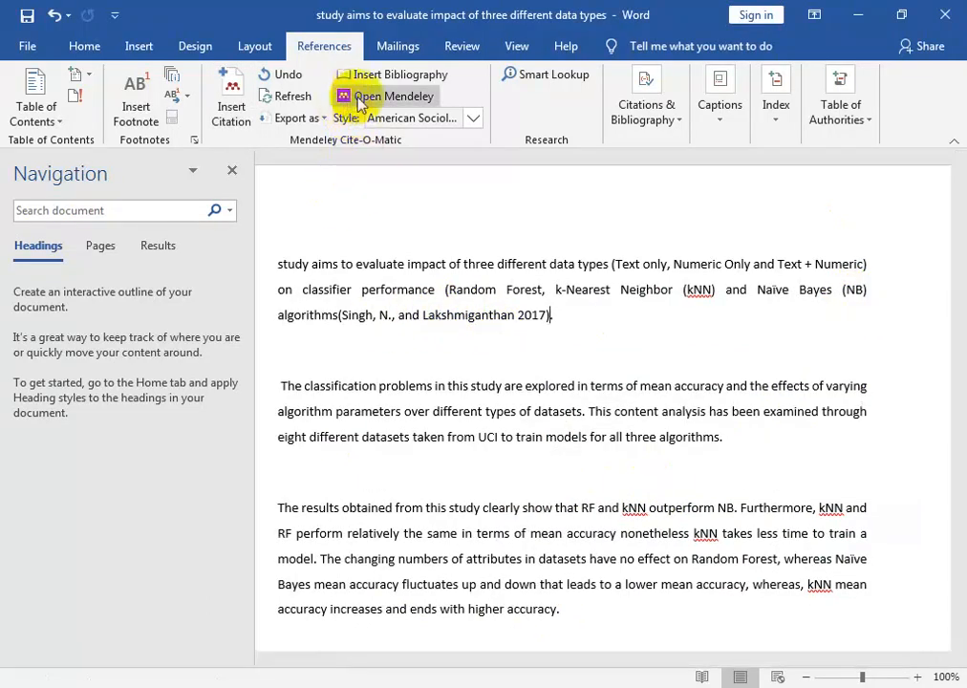
Step: Set the Mendeley citation style of the document to IEEE
click(440, 122)
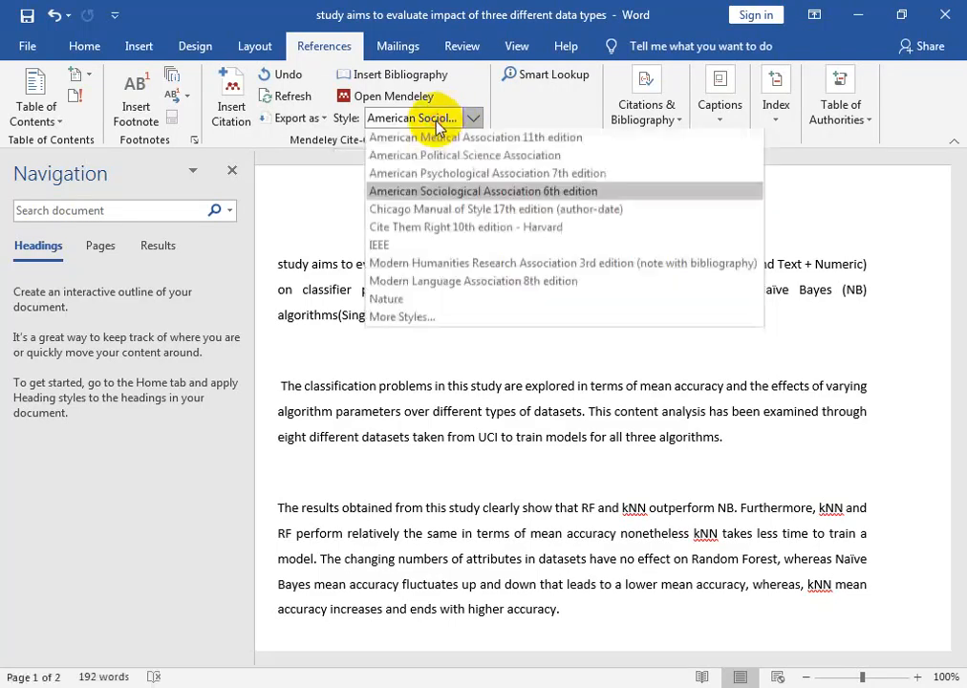
click(402, 246)
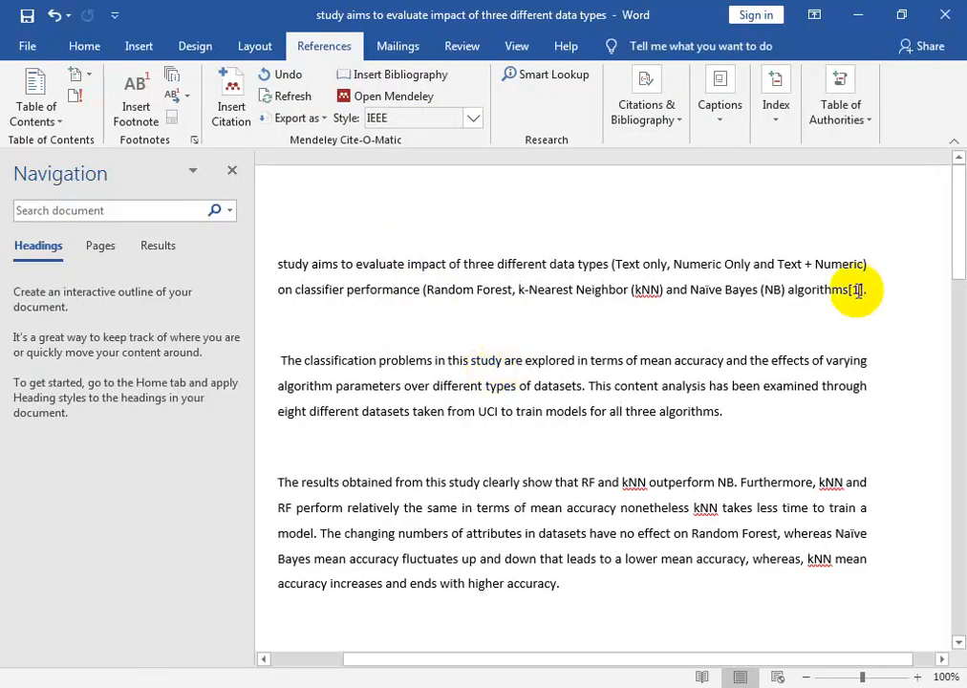
click(418, 119)
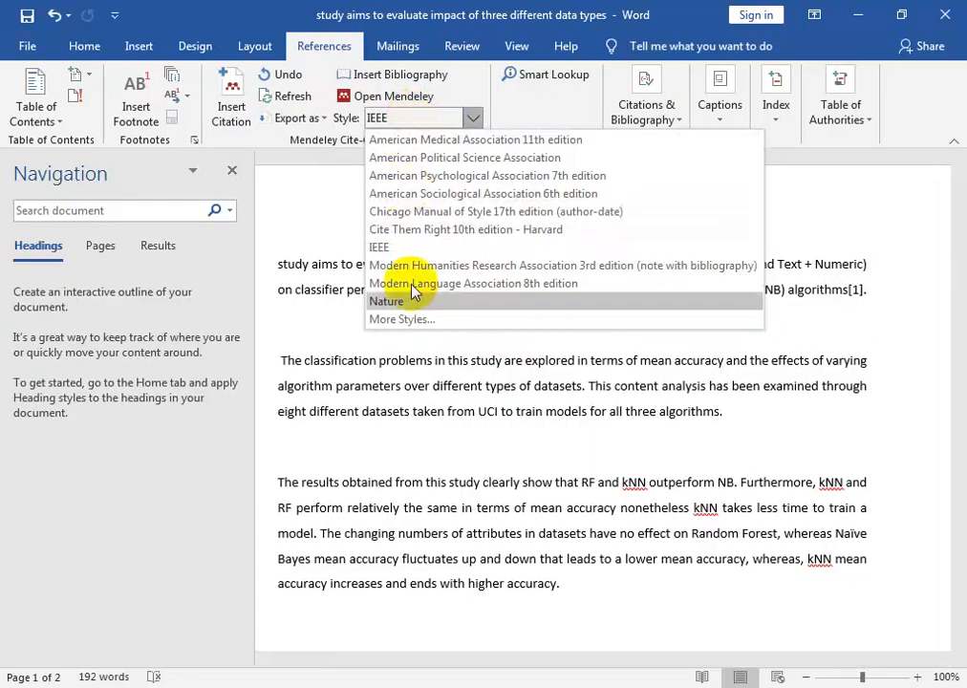
click(218, 12)
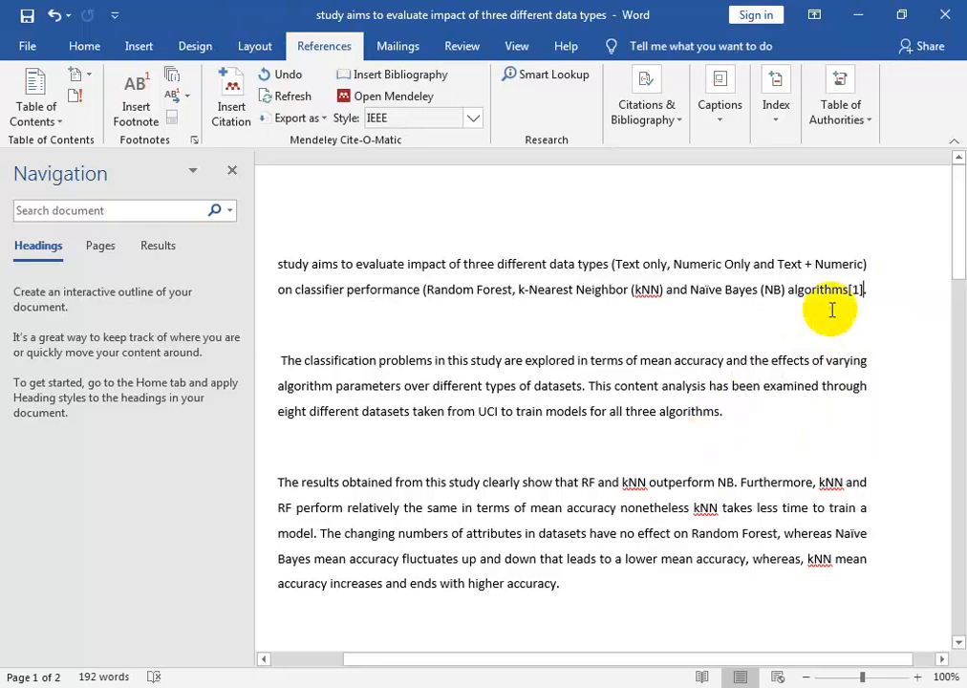
Step: Search the library for "fea" and cite the "Feature ranking for multi-fault diagnosis" paper at the end of the second paragraph
click(720, 413)
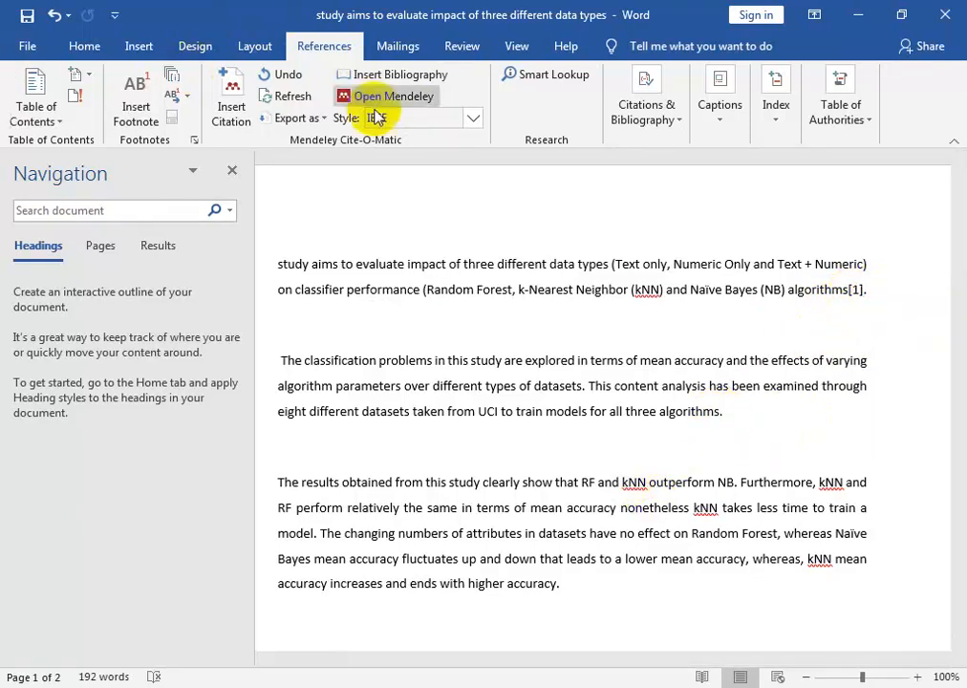
click(231, 101)
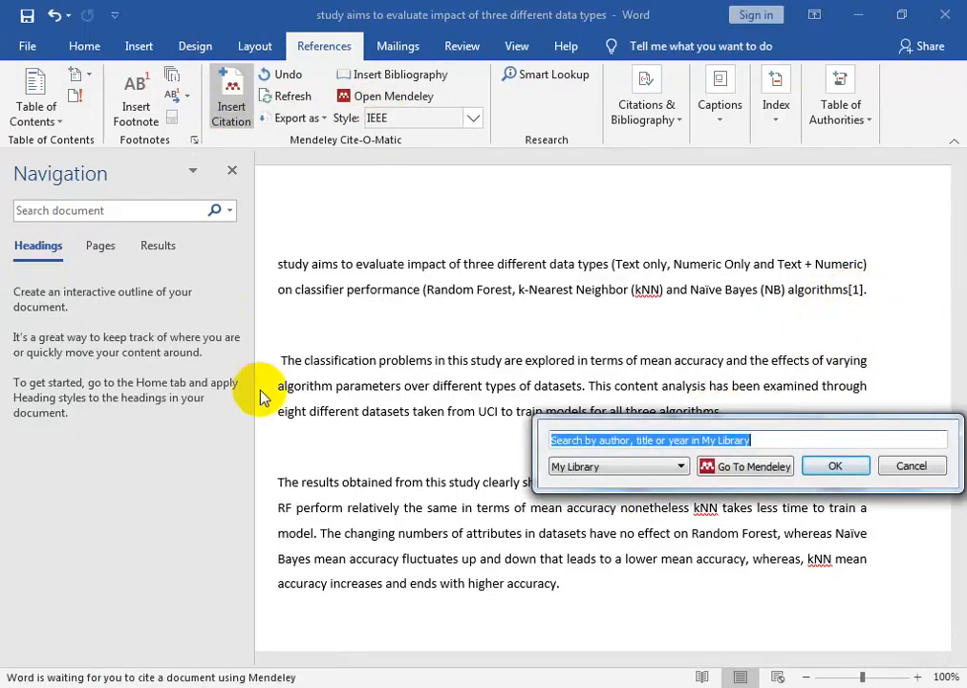
text(f)
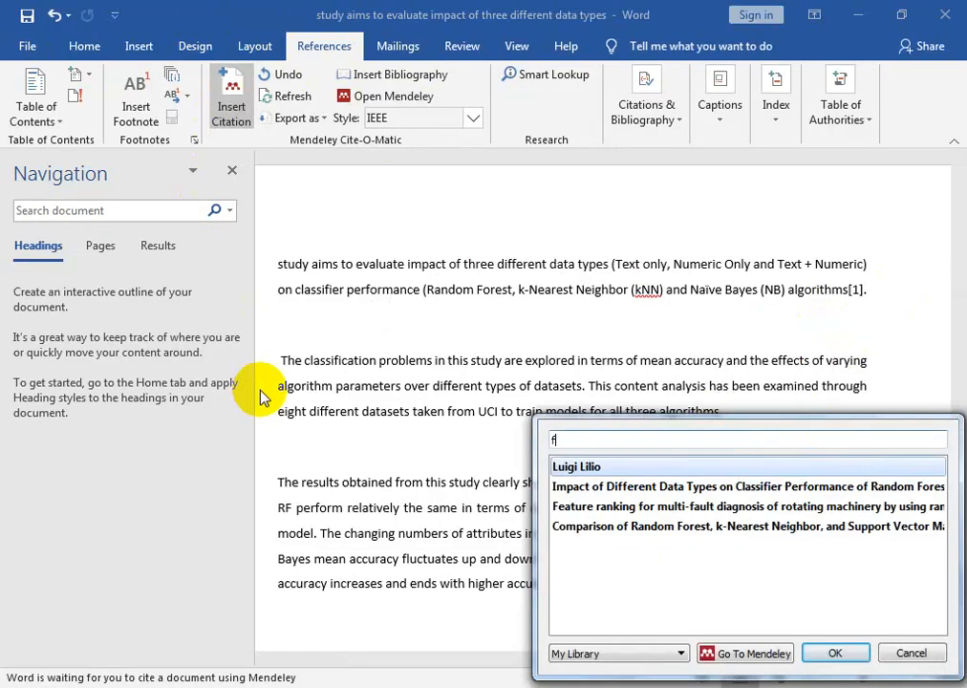
text(ea)
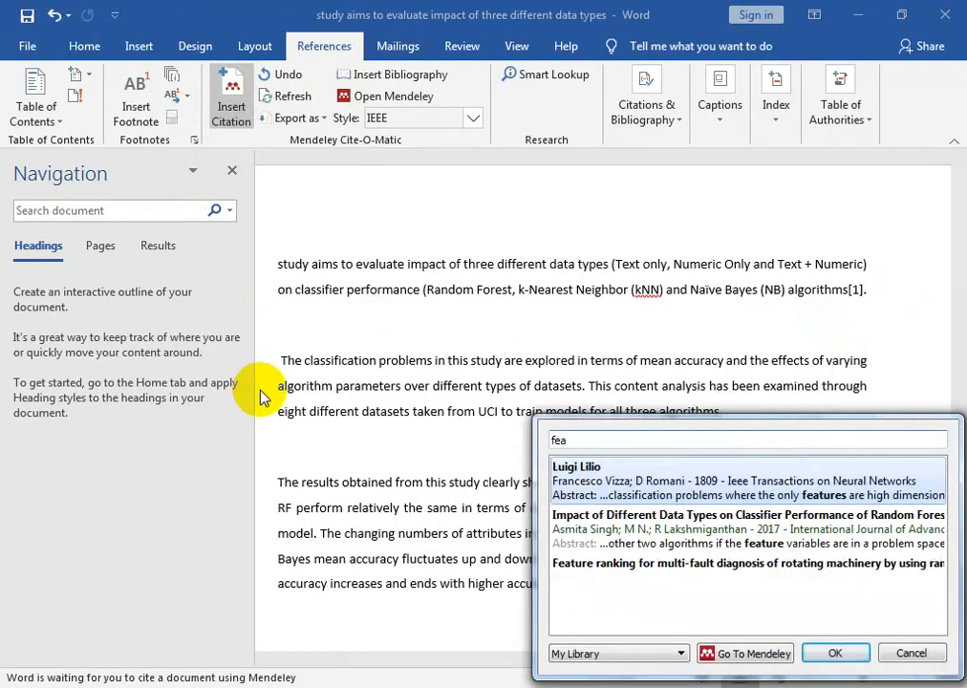
click(592, 569)
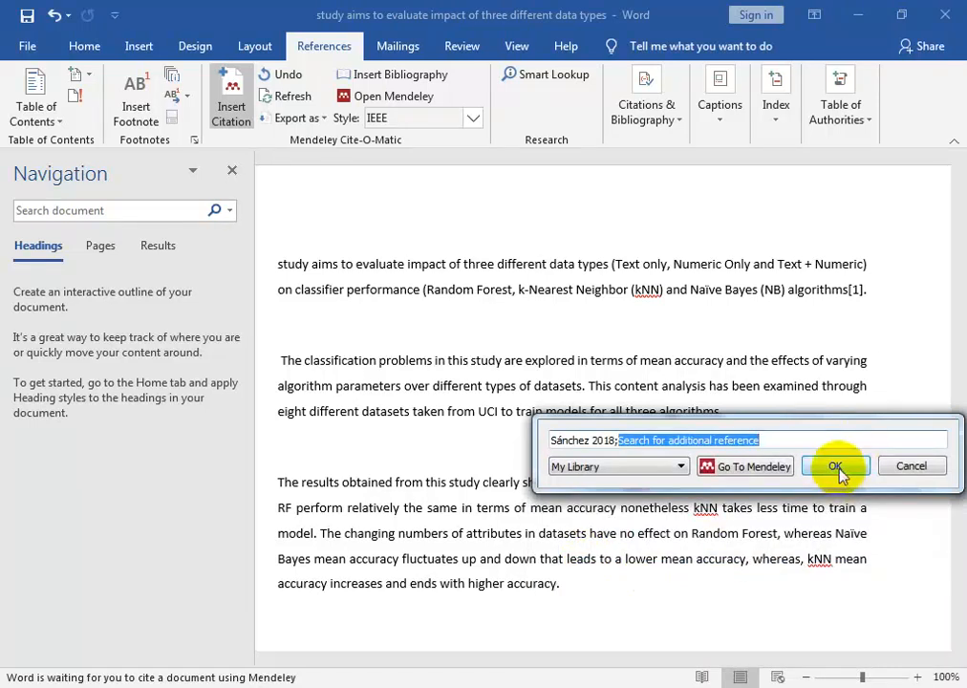
drag(554, 432, 459, 475)
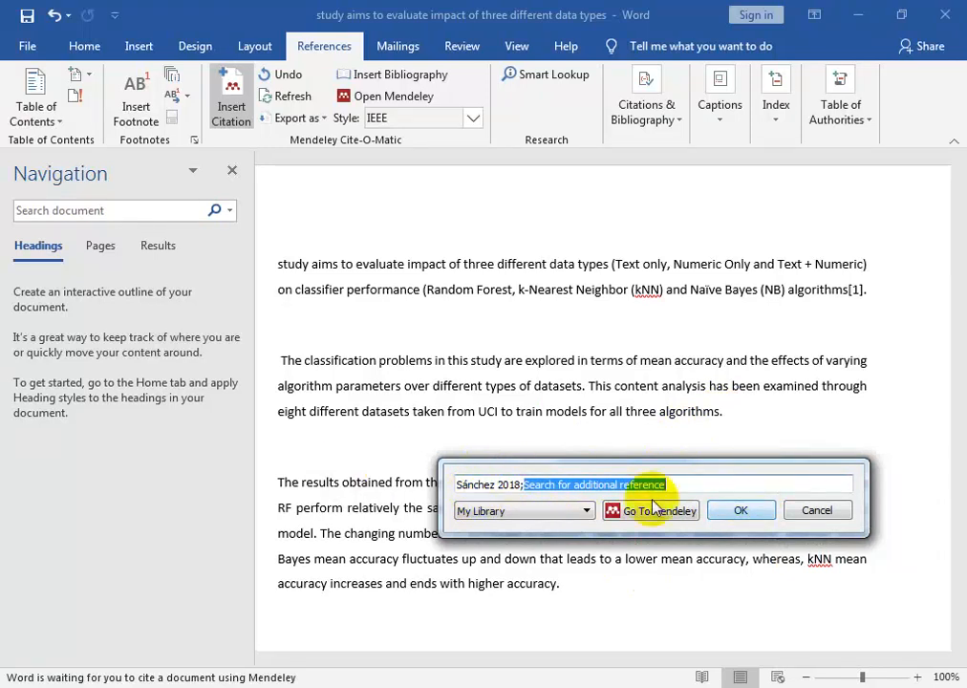
click(726, 511)
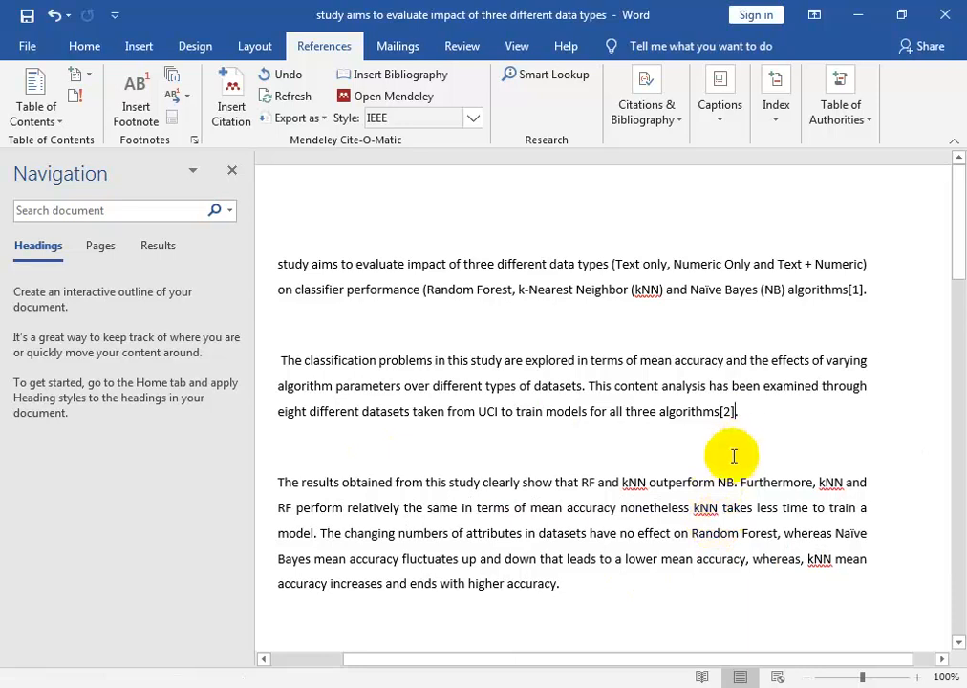
click(723, 413)
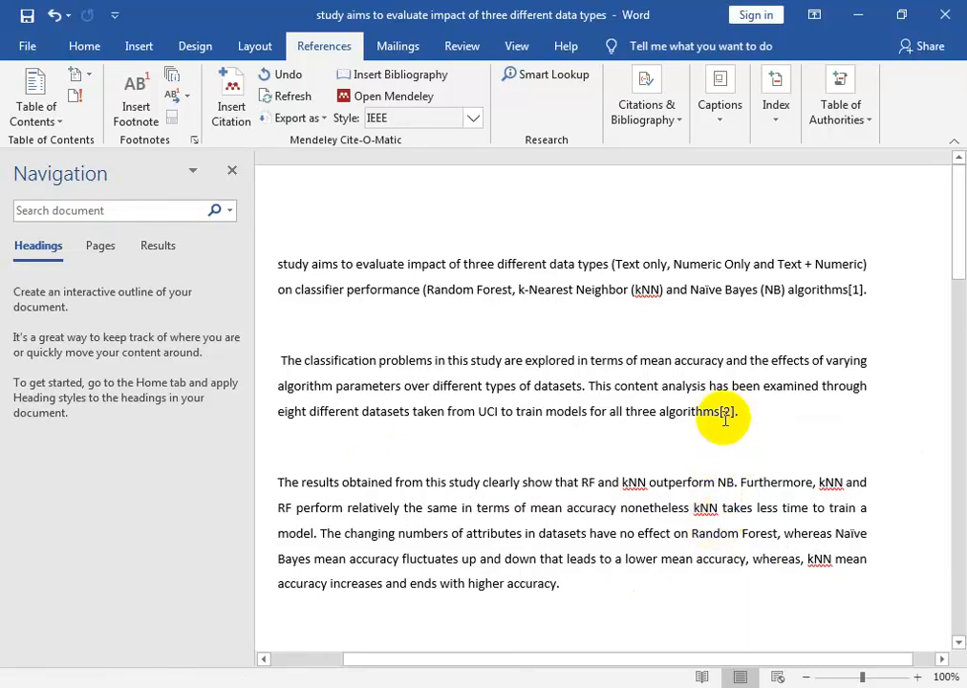
text(.)
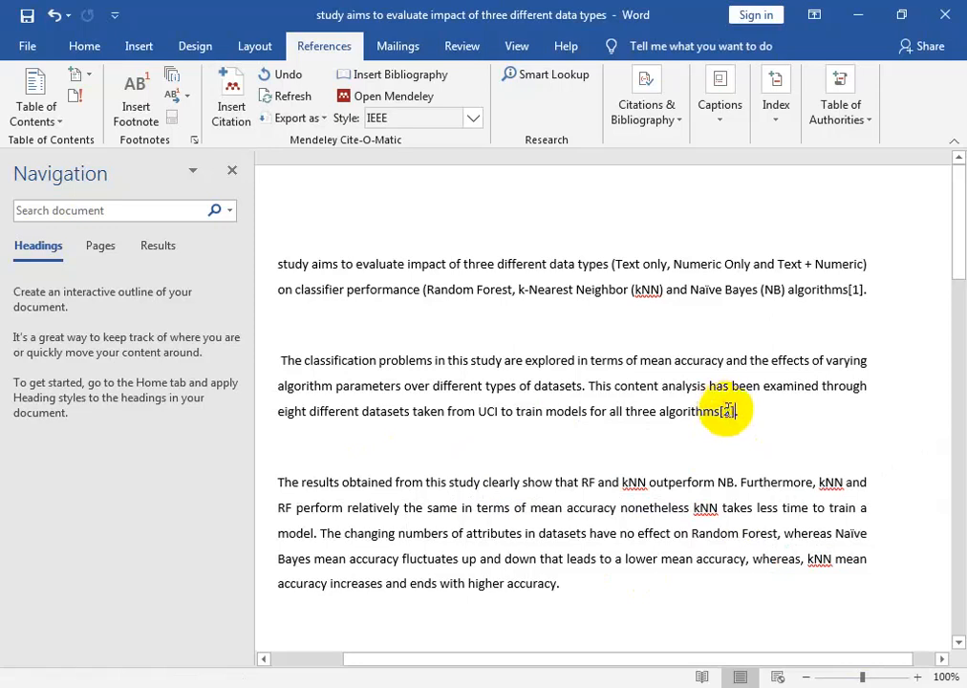
click(726, 410)
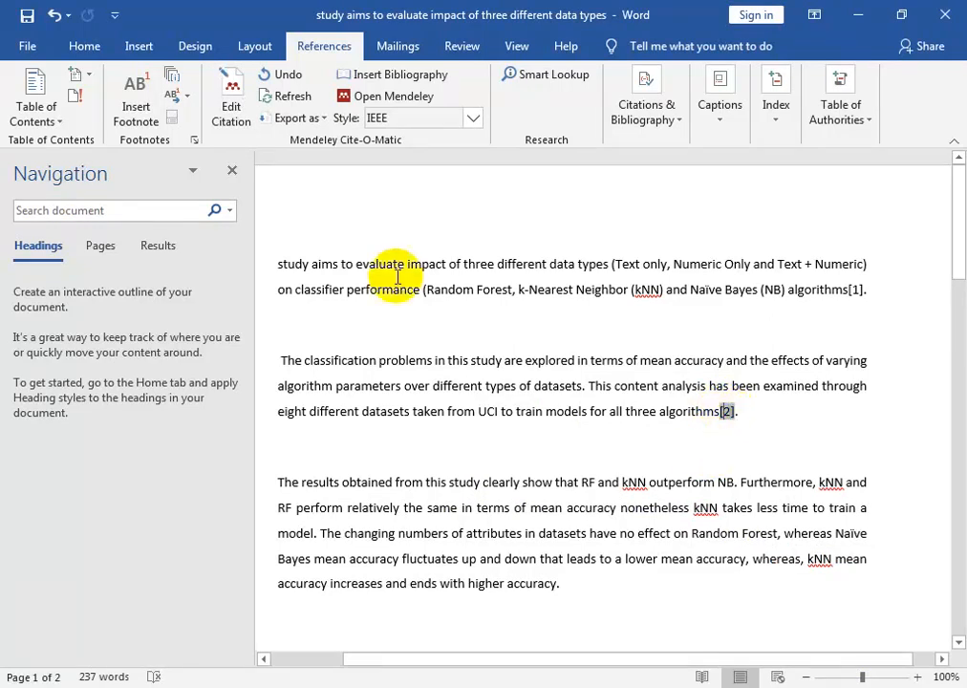
click(777, 443)
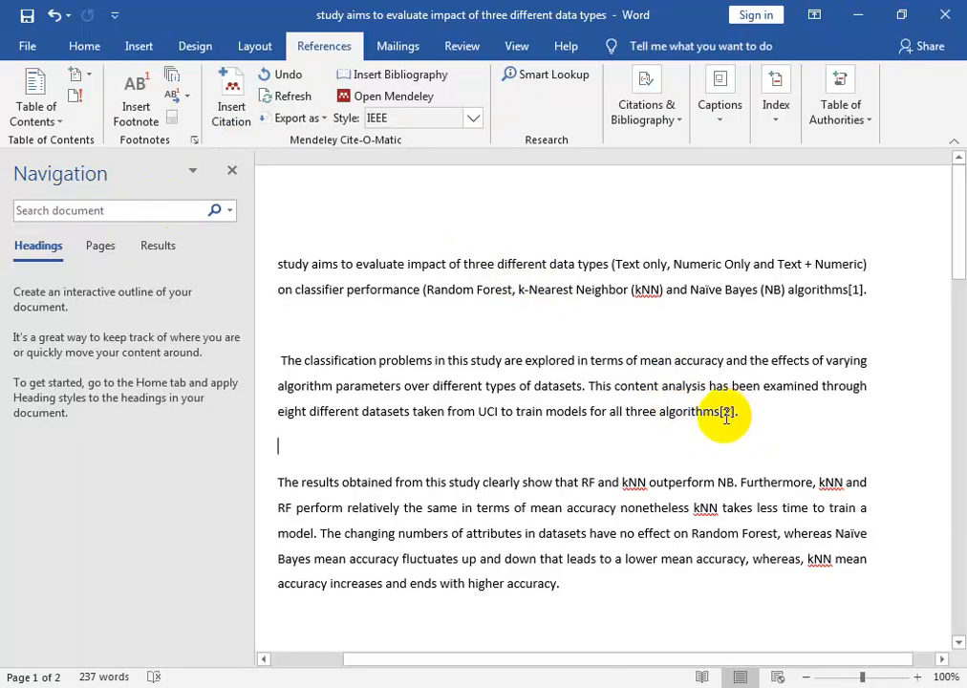
Step: Edit the citation ending the second paragraph, adding the "Comparison of Random Forest, k-Nearest Neighbor, and Support Vector Machine" paper as a second reference
click(726, 413)
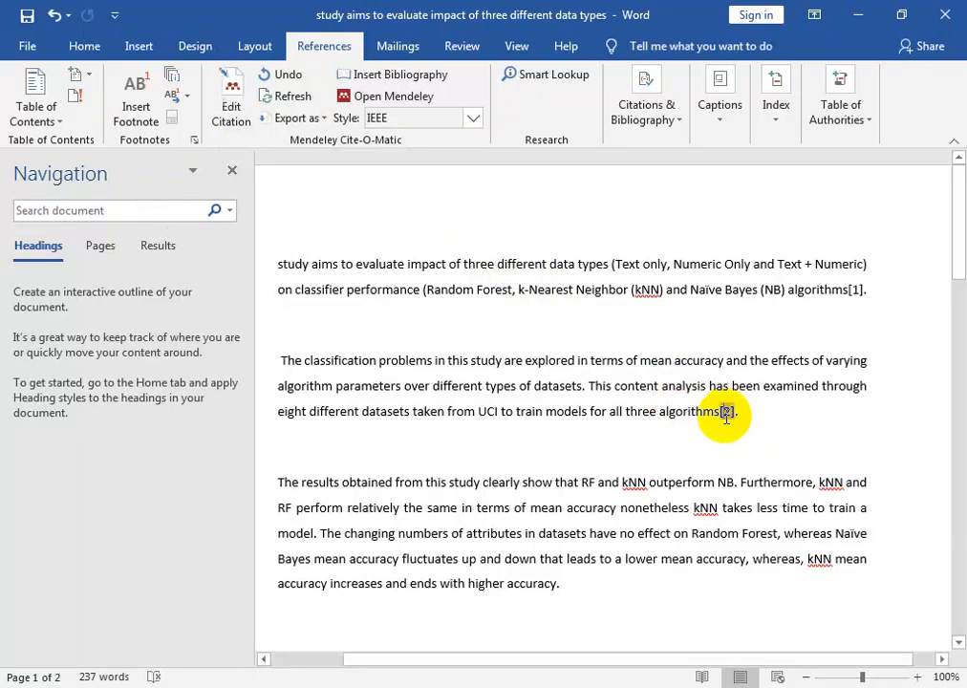
click(233, 112)
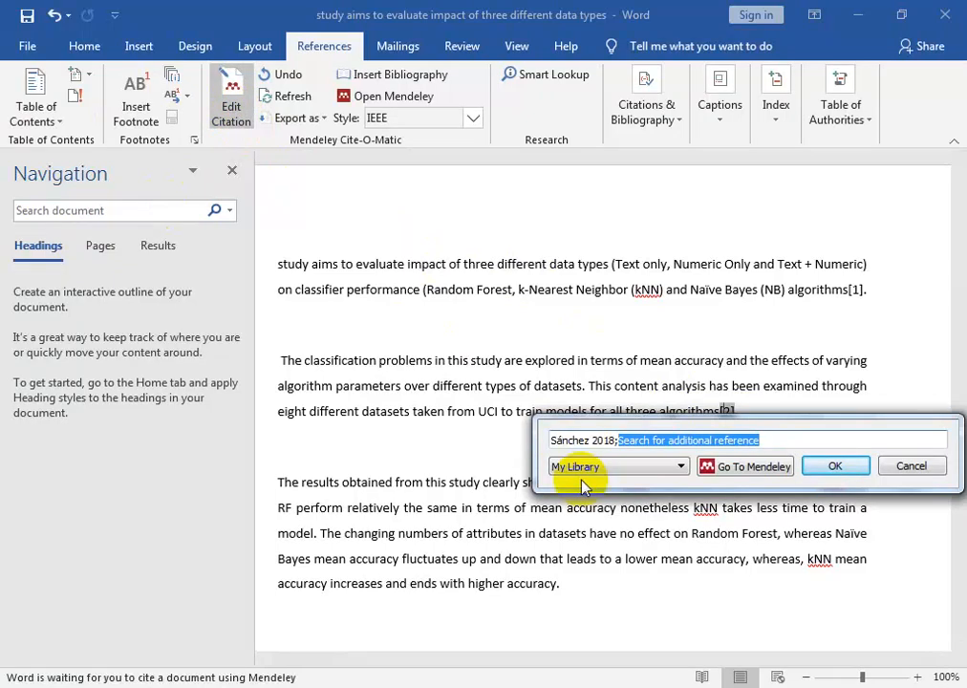
text(c)
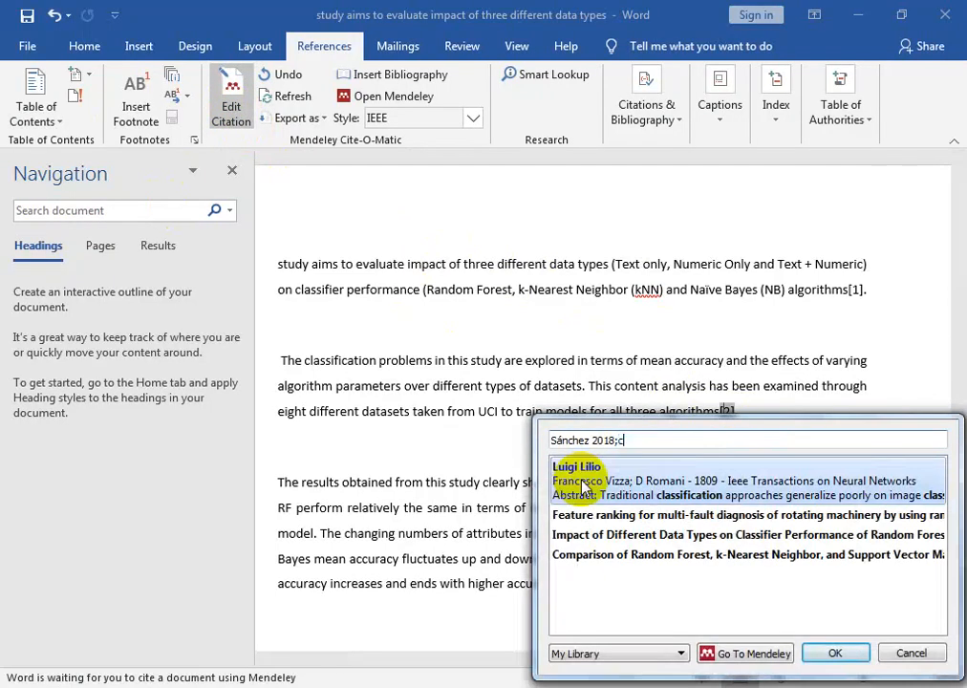
click(602, 556)
drag(872, 426, 769, 483)
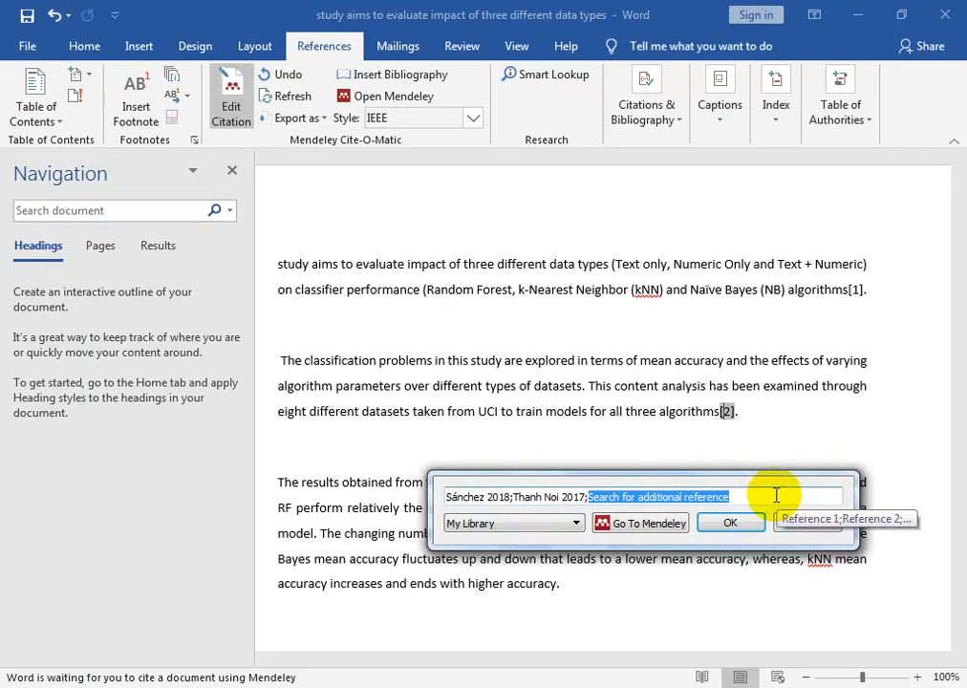
Step: Search for "im", add the "Impact of Different Data Types on Classifier Performance" paper to the same citation, and apply the edit
text(i)
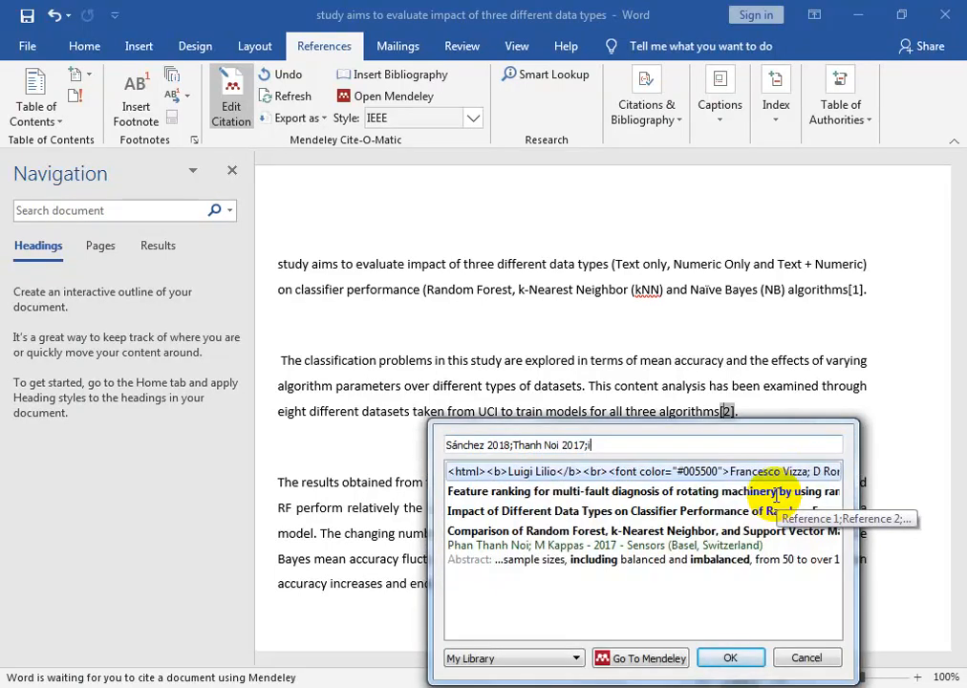
text(m)
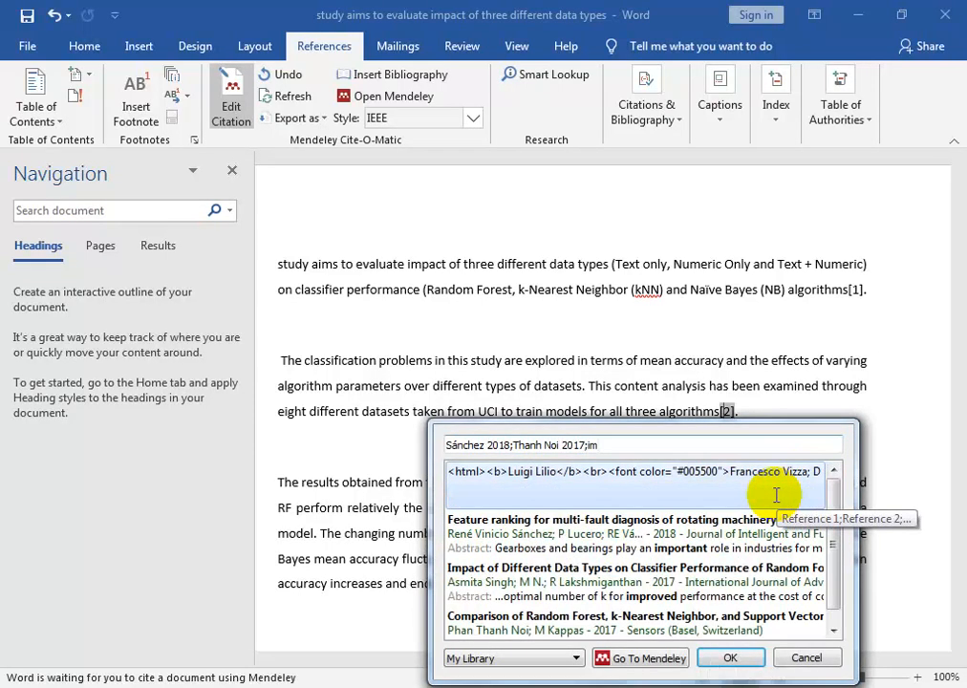
click(557, 568)
click(741, 469)
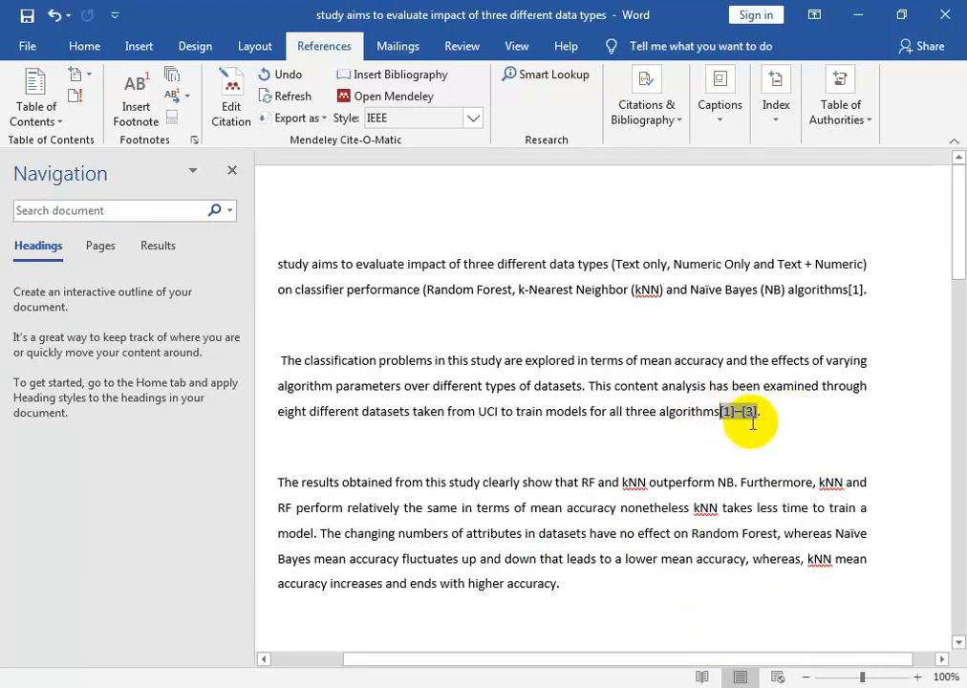
click(835, 423)
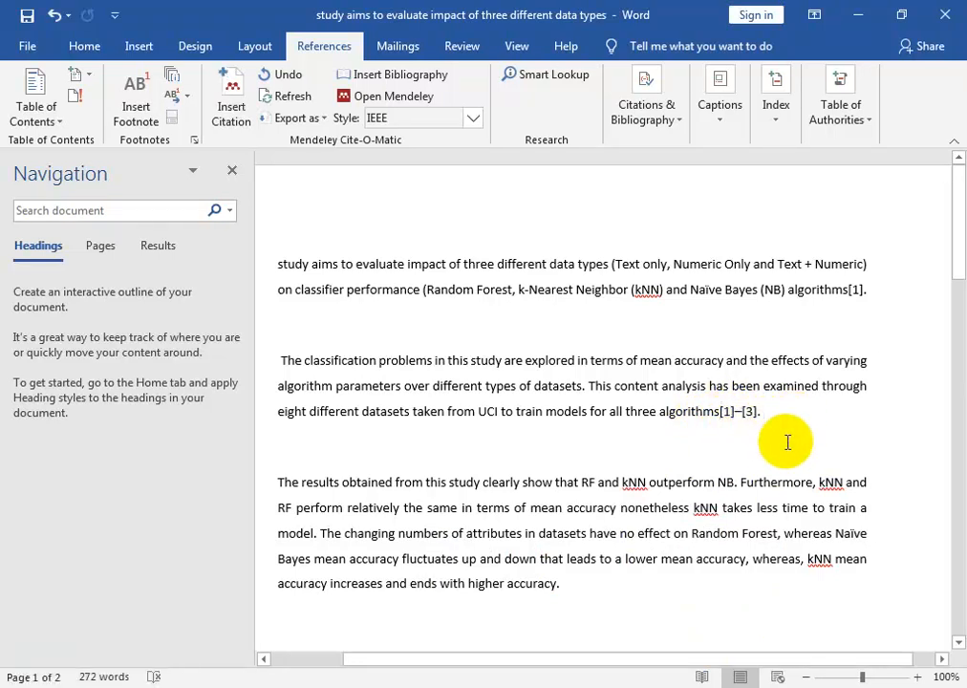
Step: Cite the "Impact of Different Data Types on Classifier Performance" paper at the end of the third paragraph, before the period
click(556, 587)
click(231, 107)
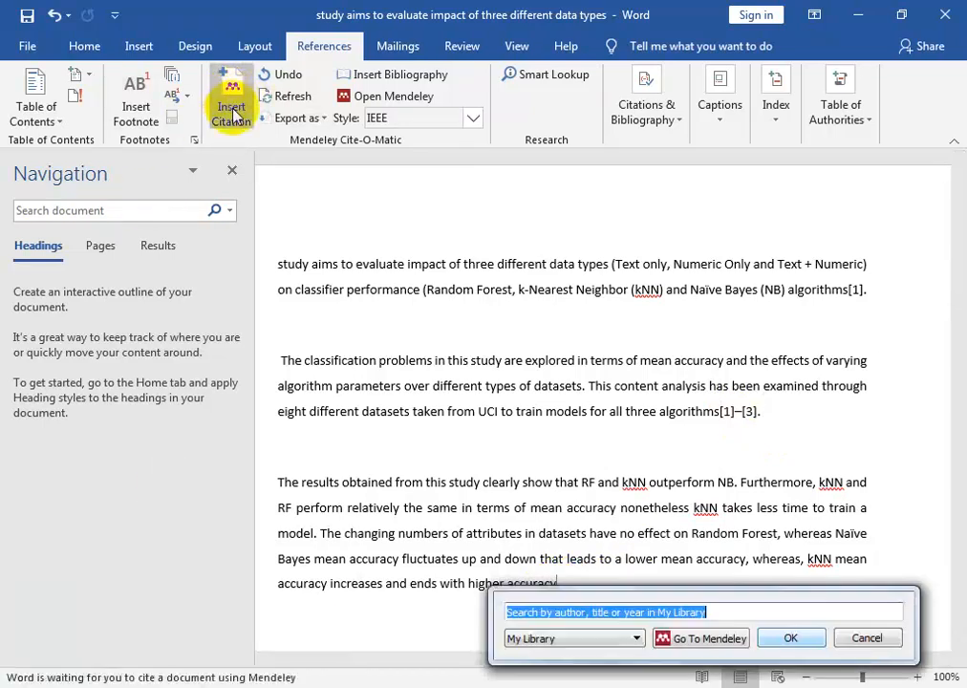
text(i)
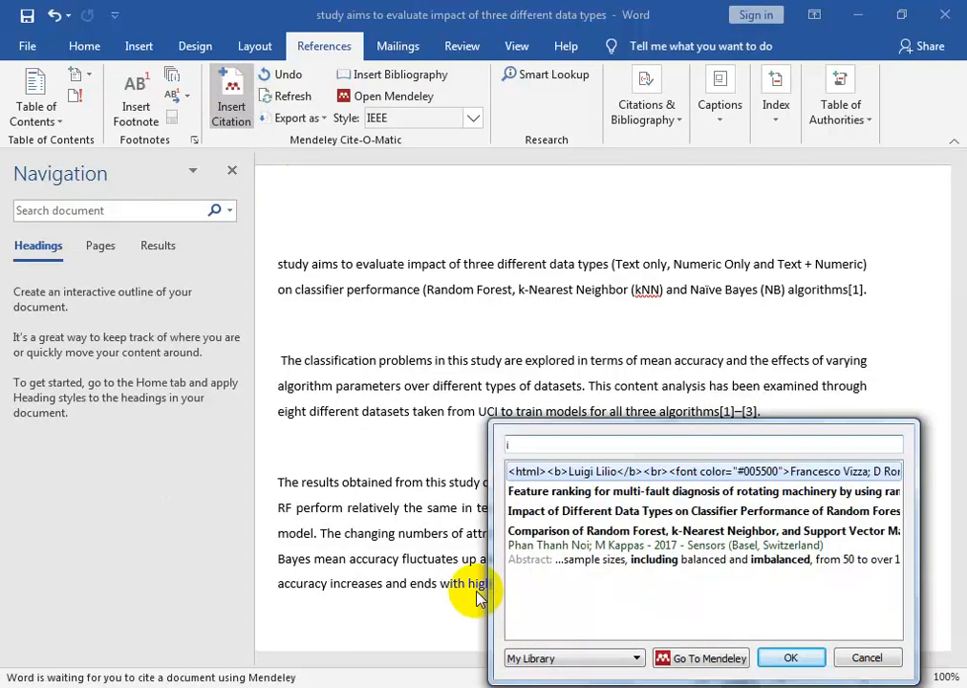
click(535, 466)
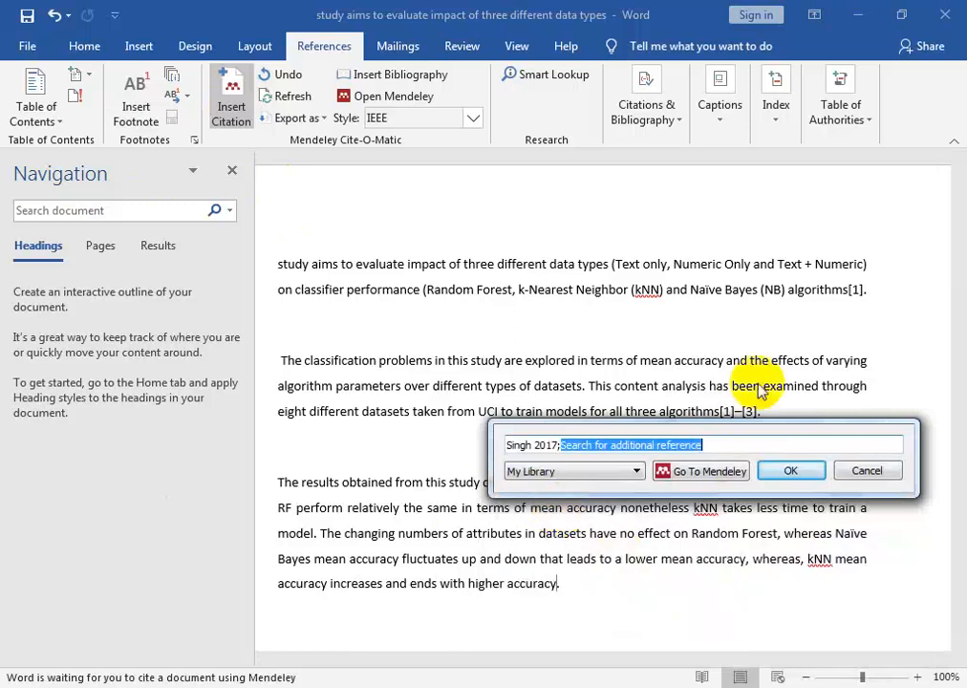
click(791, 473)
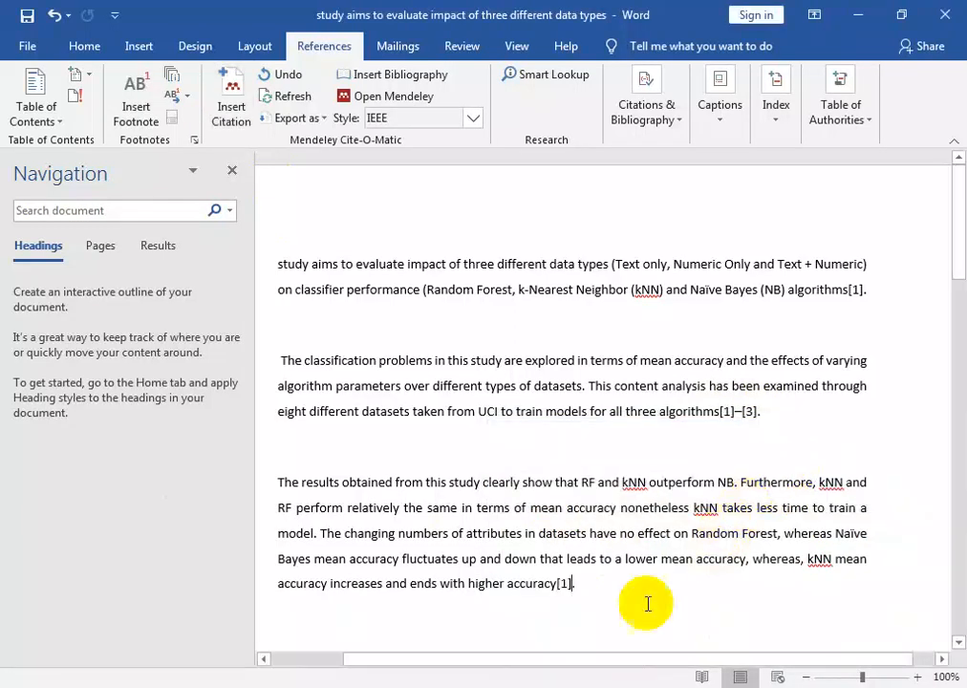
Step: Add blank lines below the third paragraph and insert the Mendeley bibliography there
key(Return)
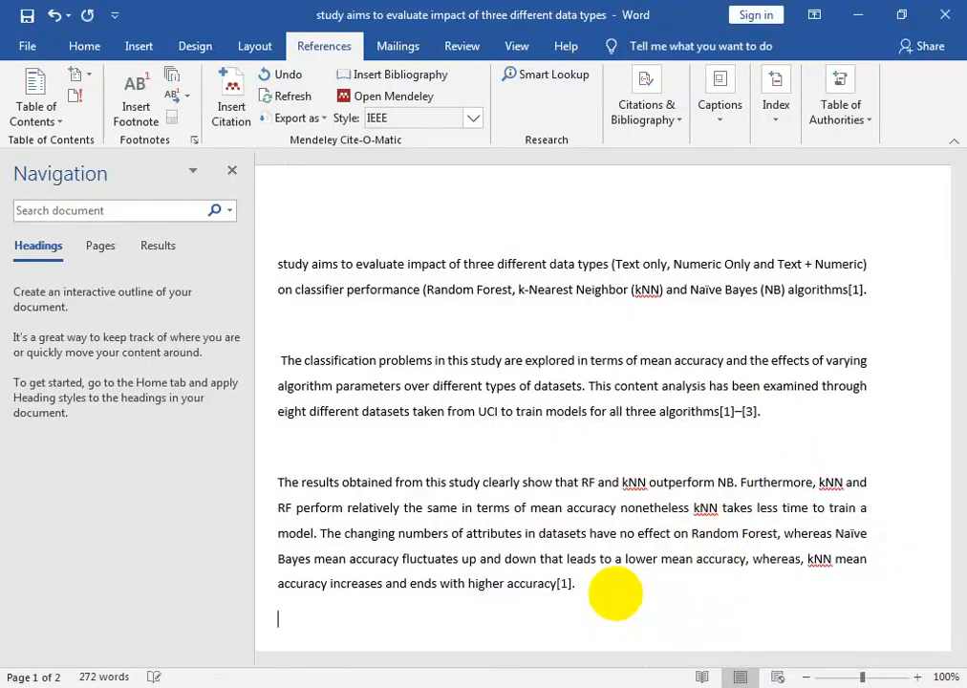
key(Return)
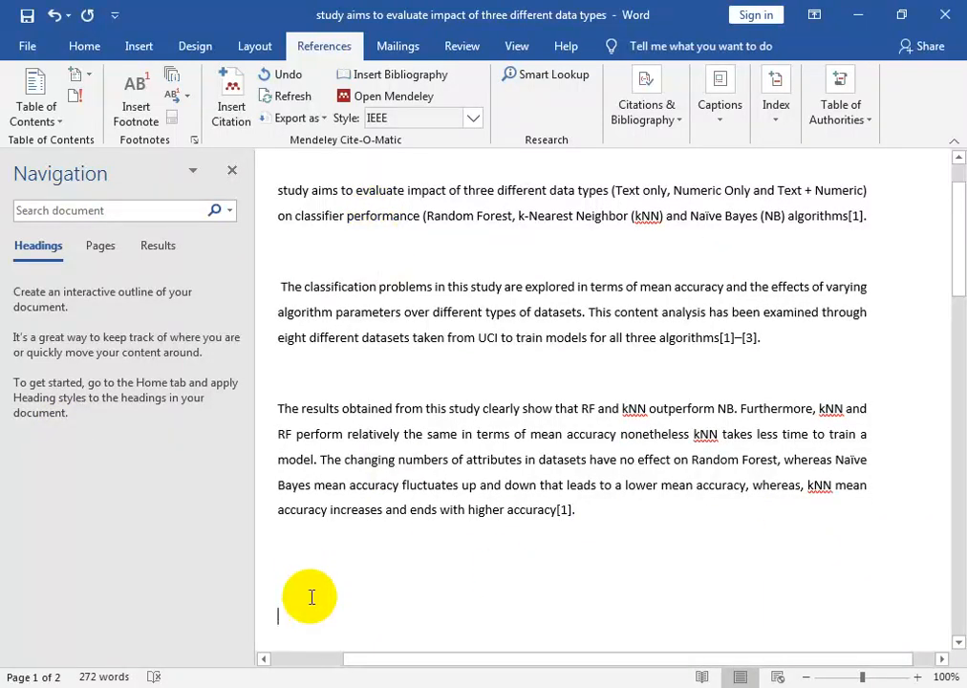
scroll(313, 600, down, 3)
scroll(312, 573, up, 2)
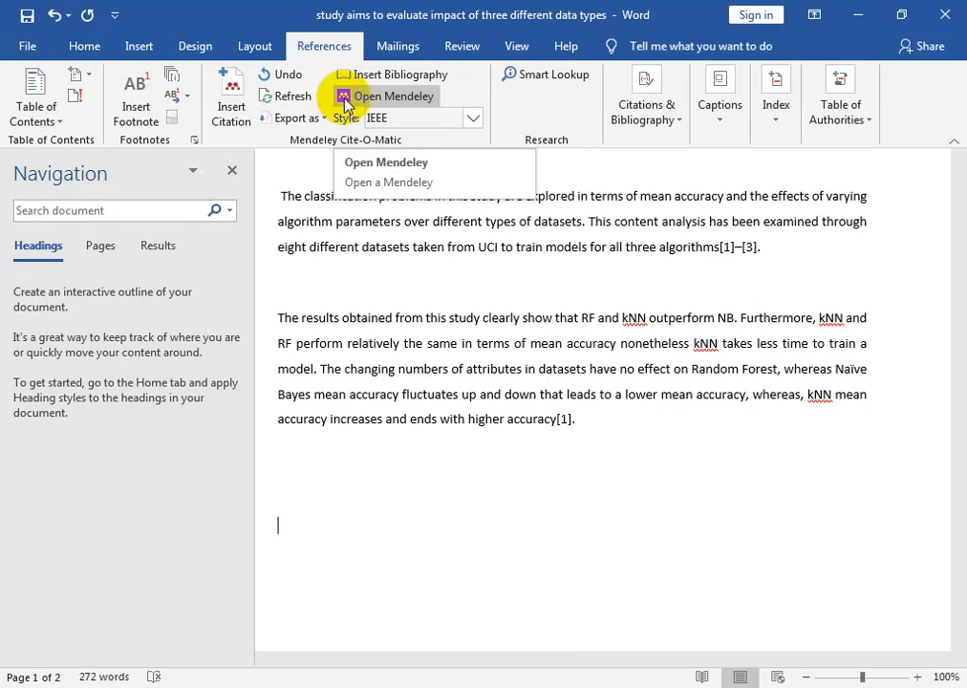
click(302, 492)
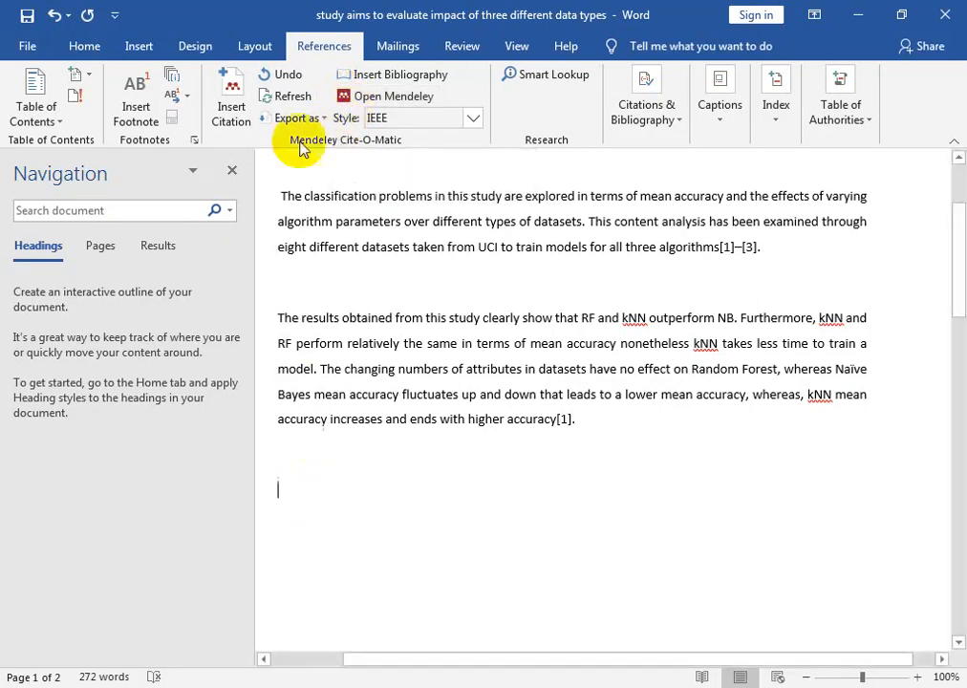
click(367, 83)
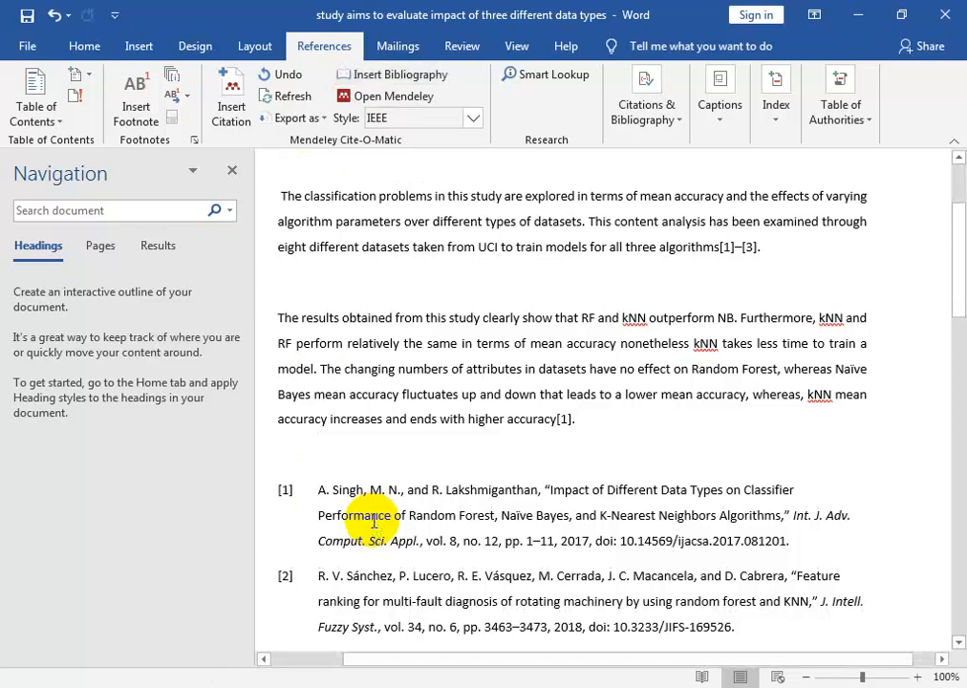
Step: Change the document's Mendeley citation style to American Political Science Association and review the reformatted citations and bibliography
scroll(521, 506, down, 3)
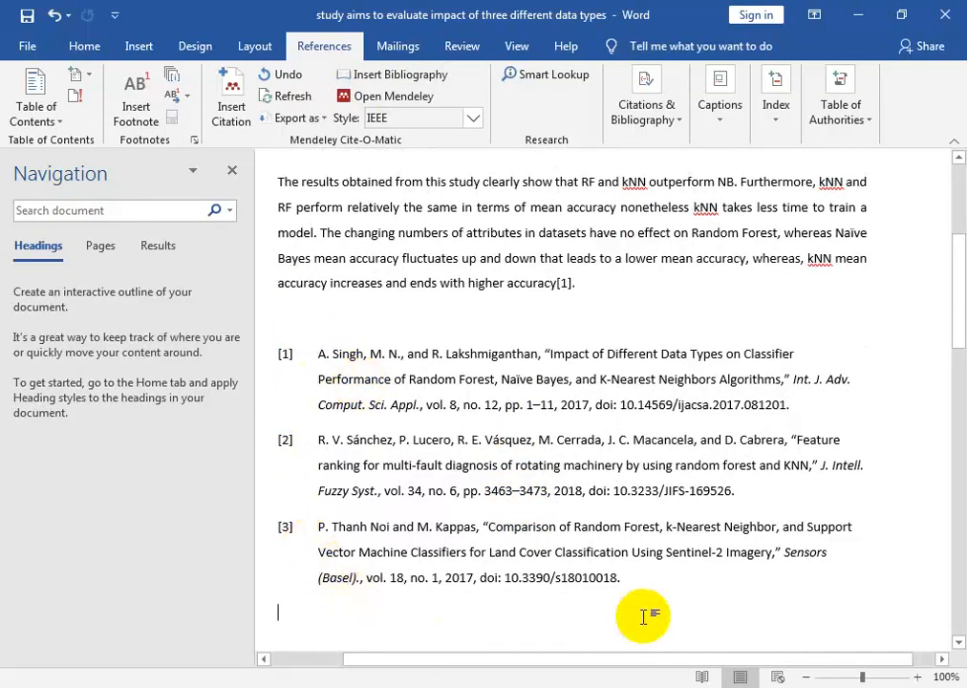
scroll(639, 585, down, 1)
scroll(640, 402, up, 3)
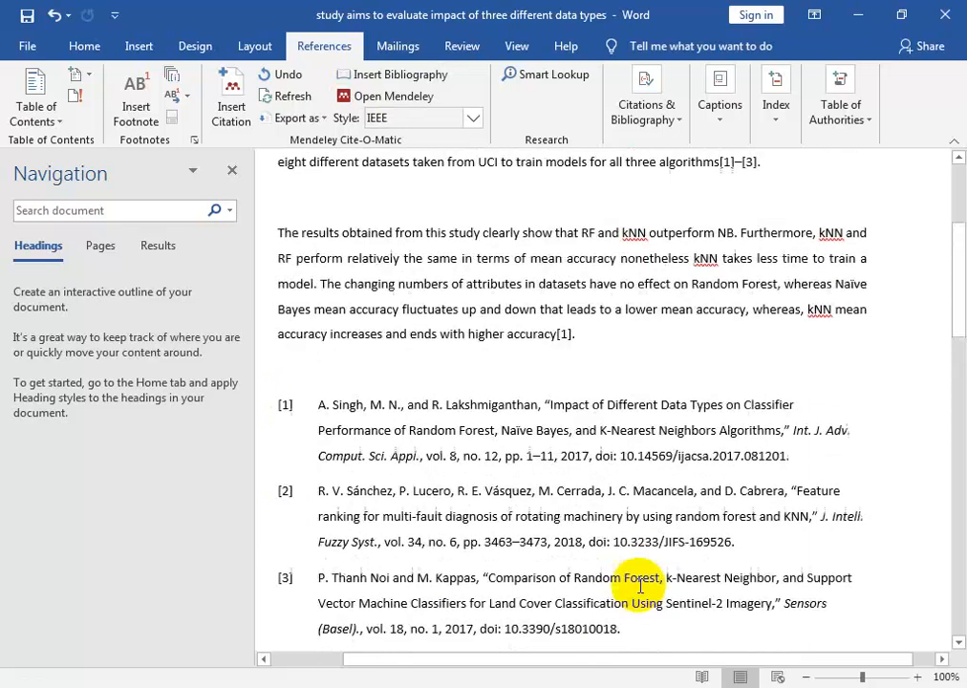
click(420, 120)
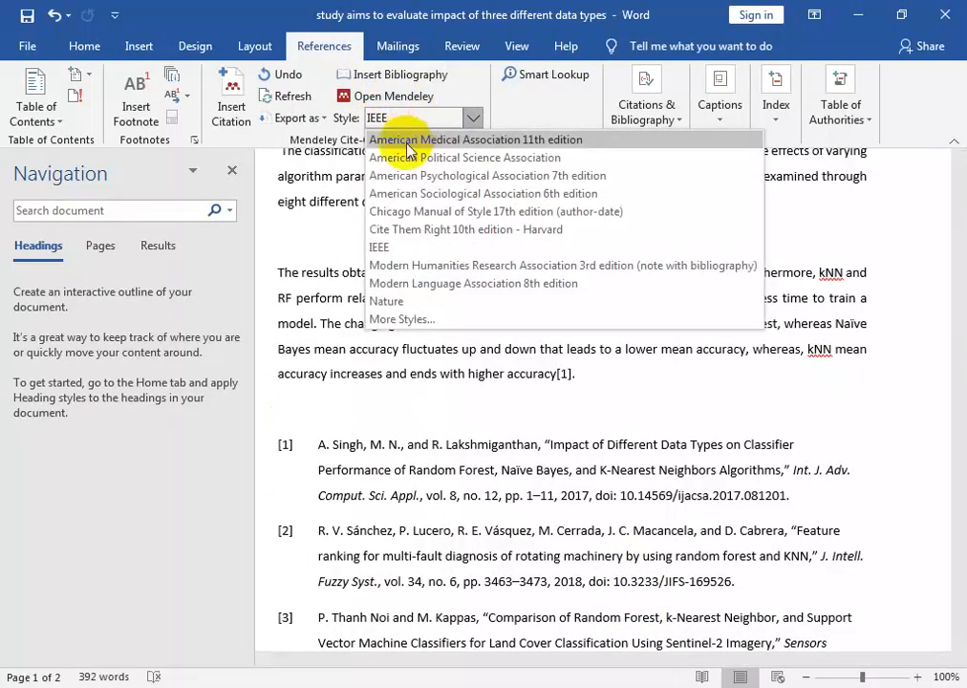
click(404, 153)
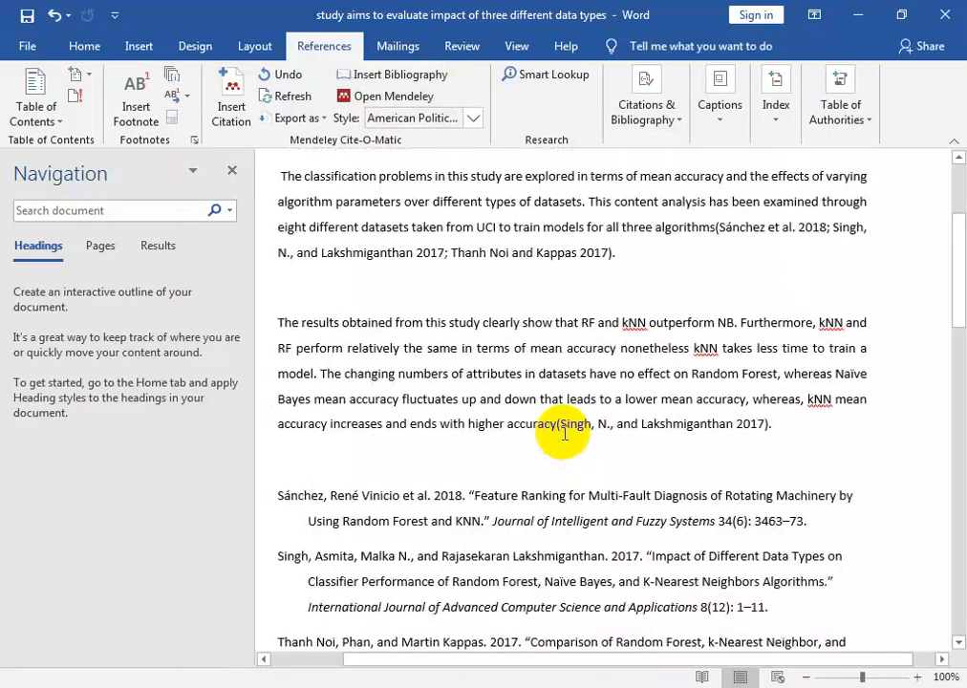
scroll(564, 432, down, 3)
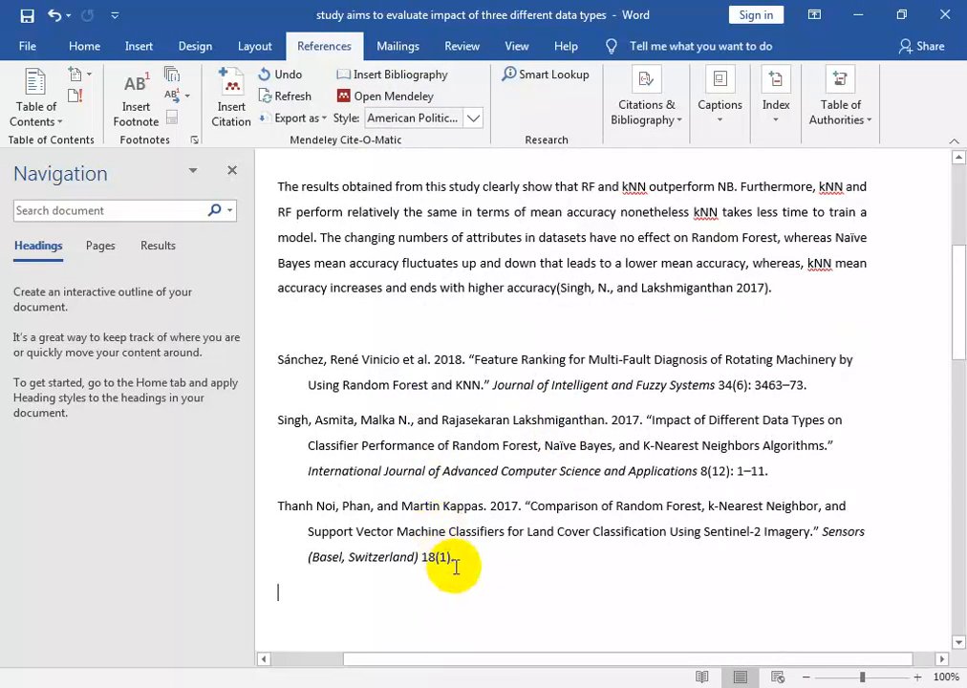
click(455, 564)
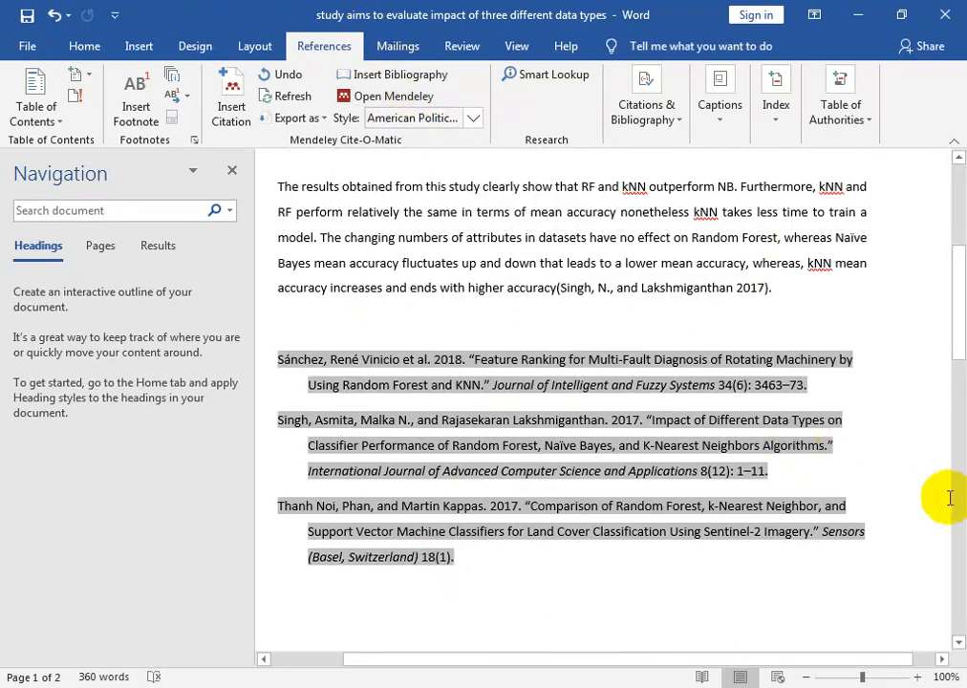
drag(958, 303, 963, 300)
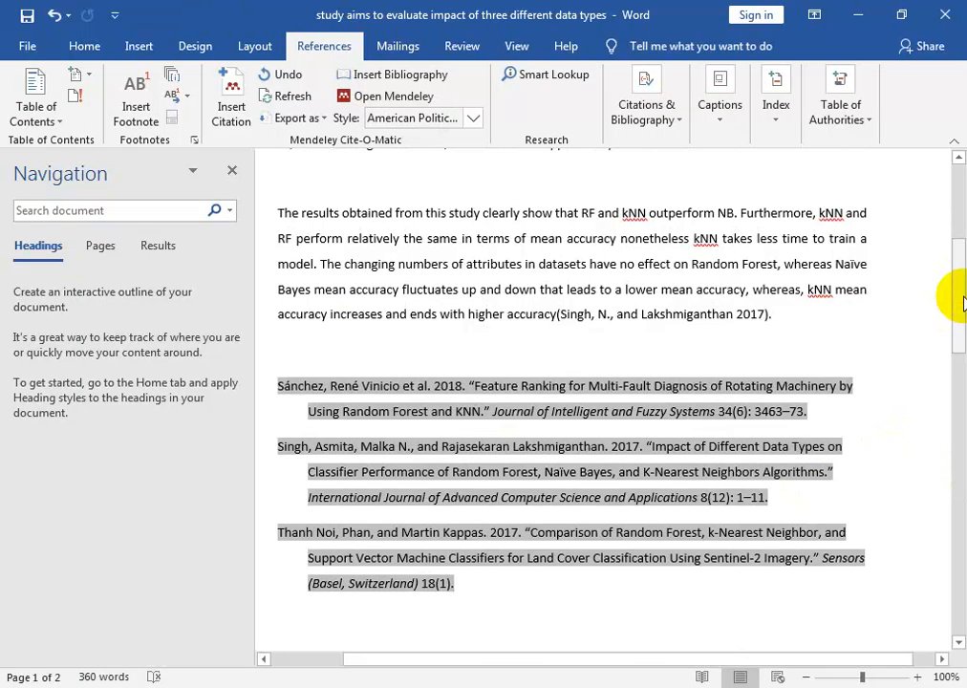